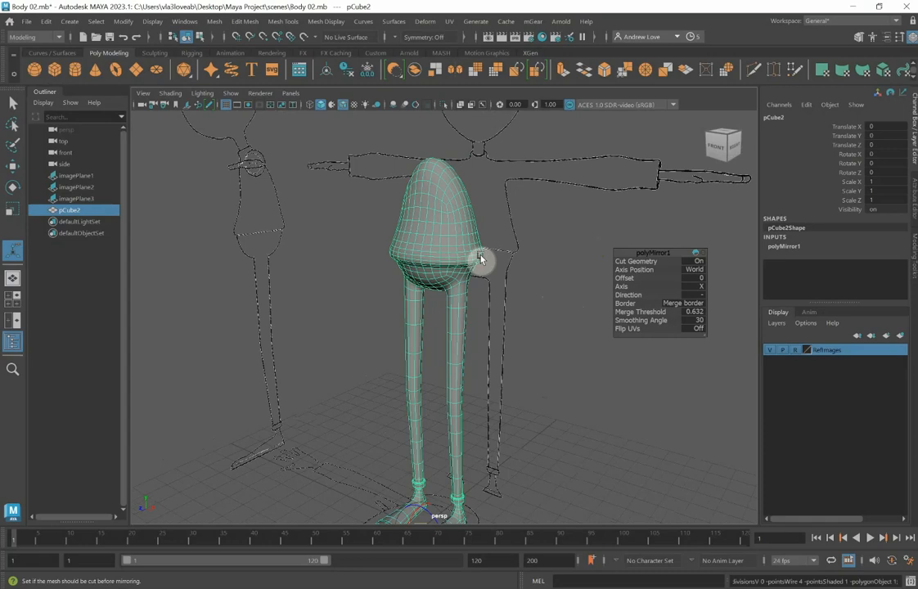
key(1)
alt+drag(325, 292, 364, 275)
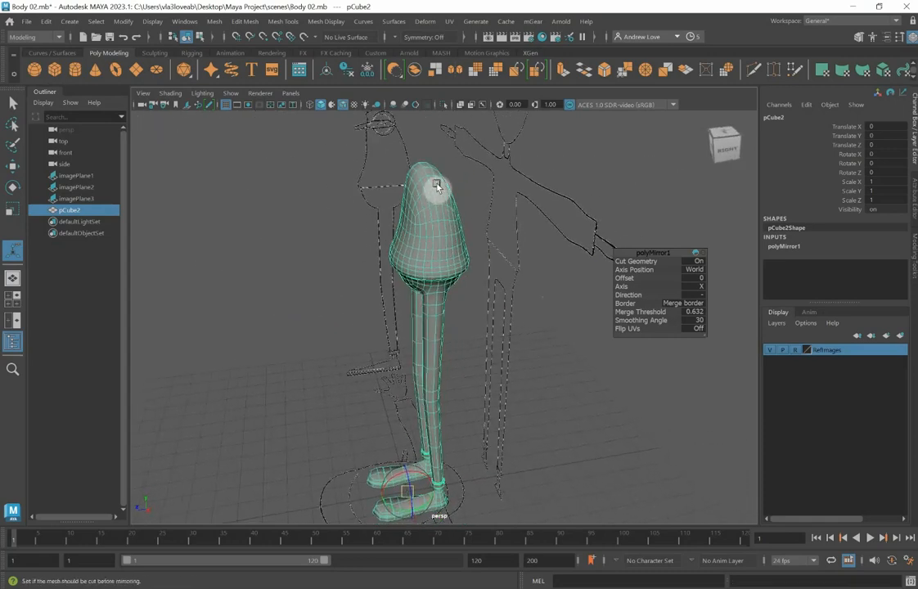
alt+drag(432, 193, 295, 269)
alt+middle_drag(295, 269, 305, 230)
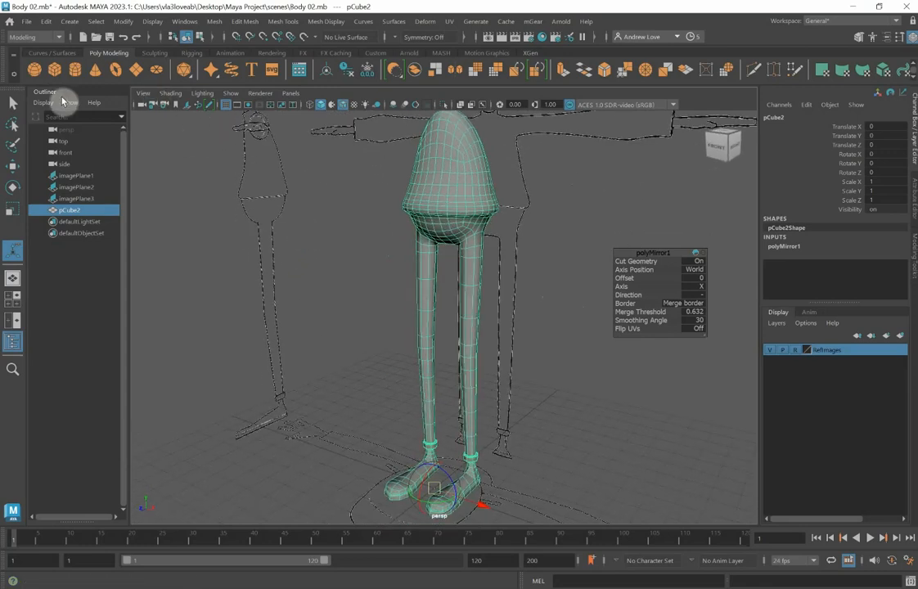
- Create a polygon cylinder and set its radius to 0.2
click(76, 70)
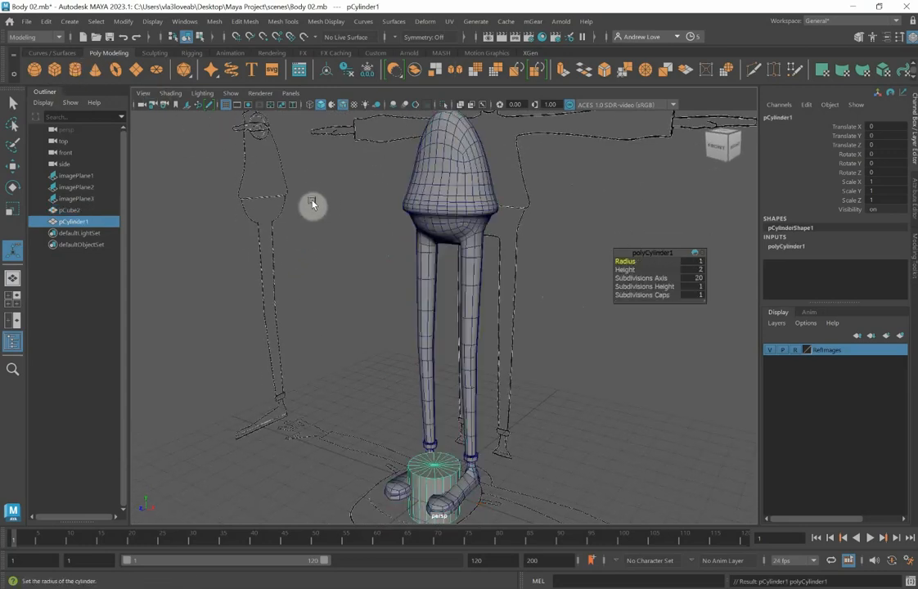
click(790, 246)
scroll(815, 263, down, 1)
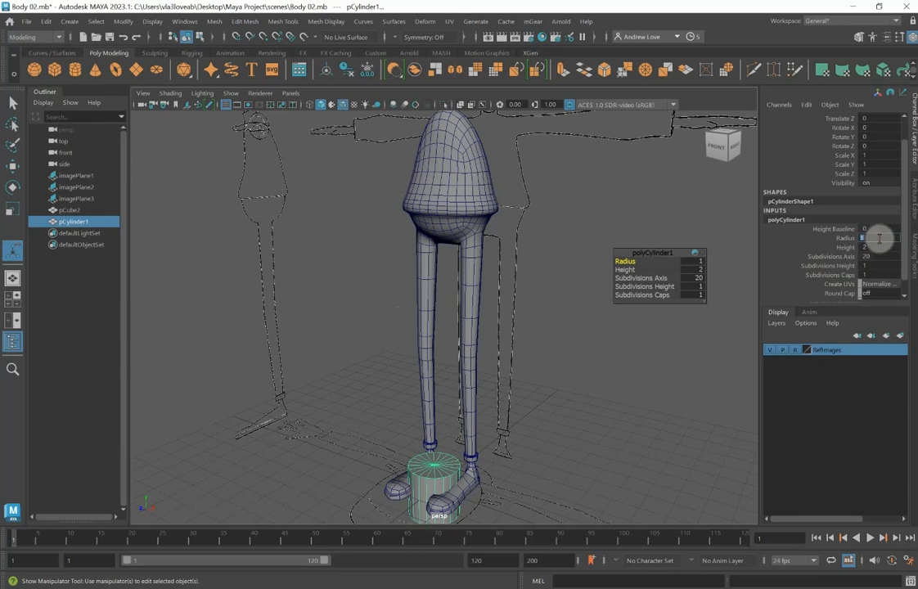
text(0.2)
key(Return)
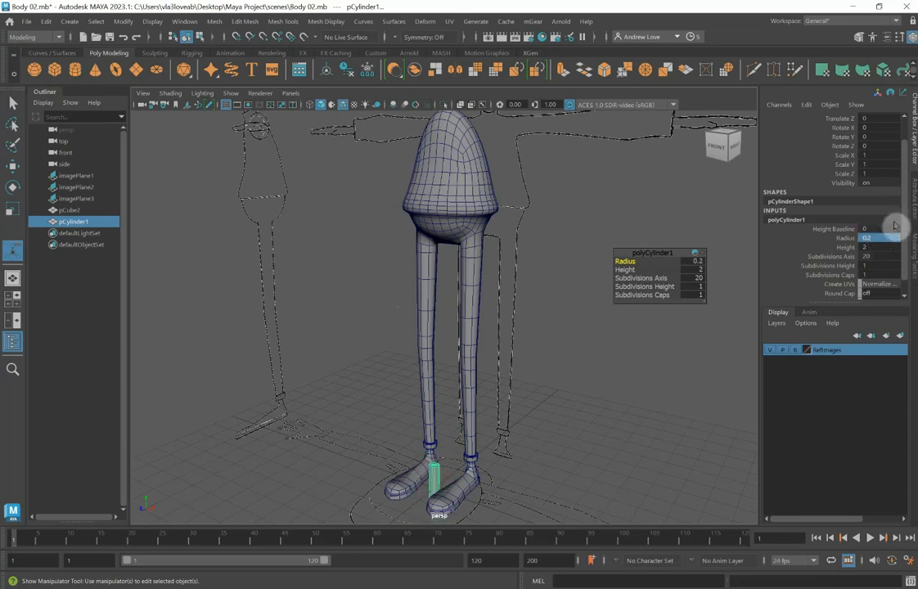
- Set the cylinder's axis subdivisions to 8, cap subdivisions to 0 and height subdivisions to 6
double_click(879, 257)
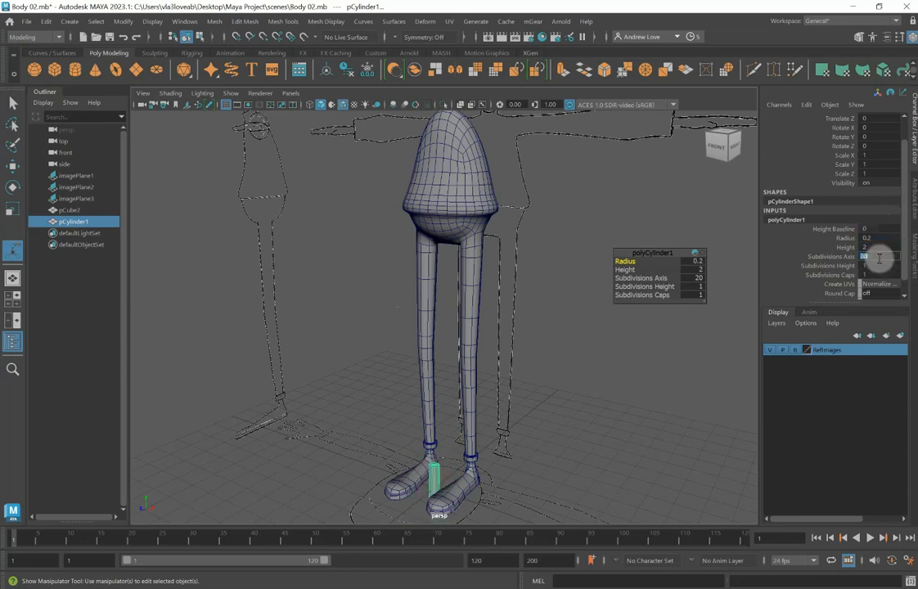
text(8)
key(Return)
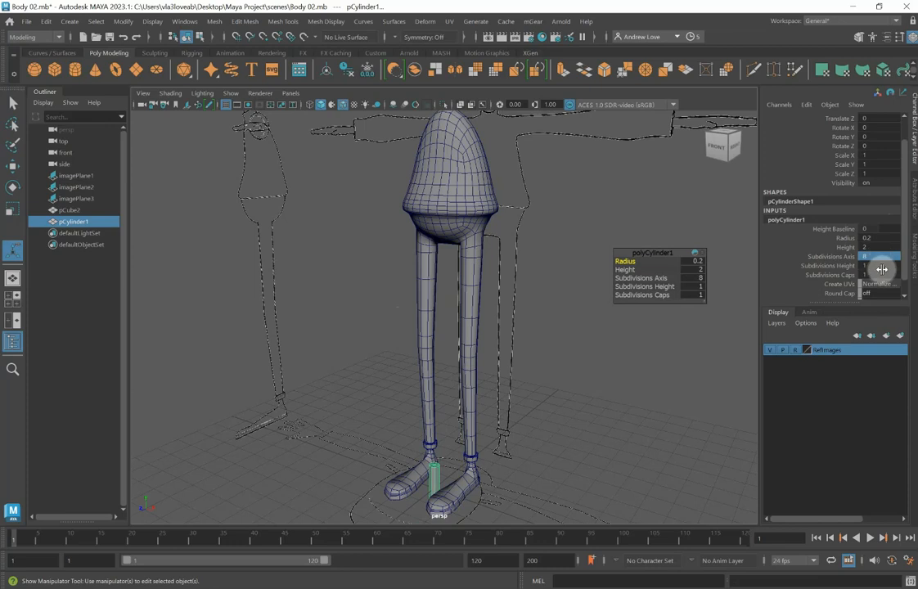
double_click(879, 275)
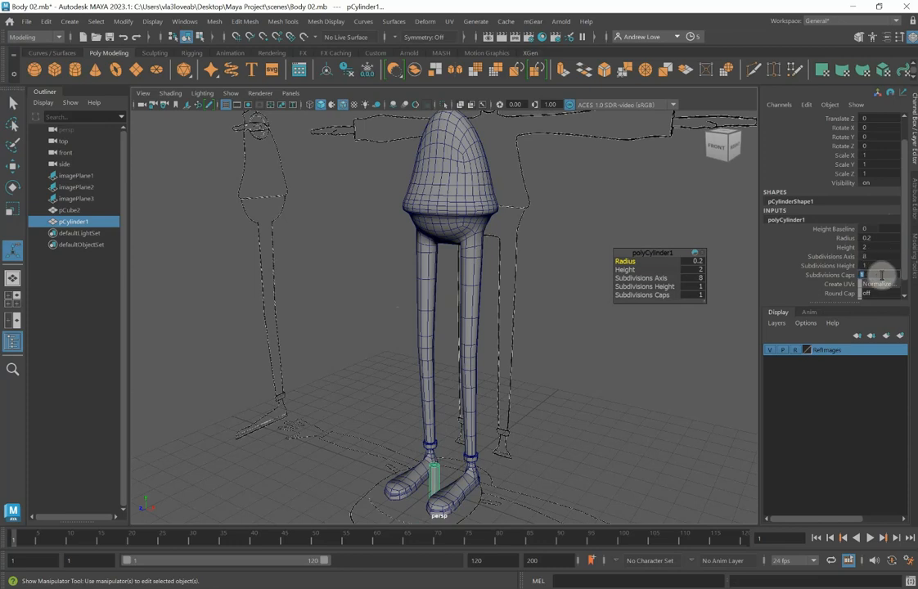
key(Return)
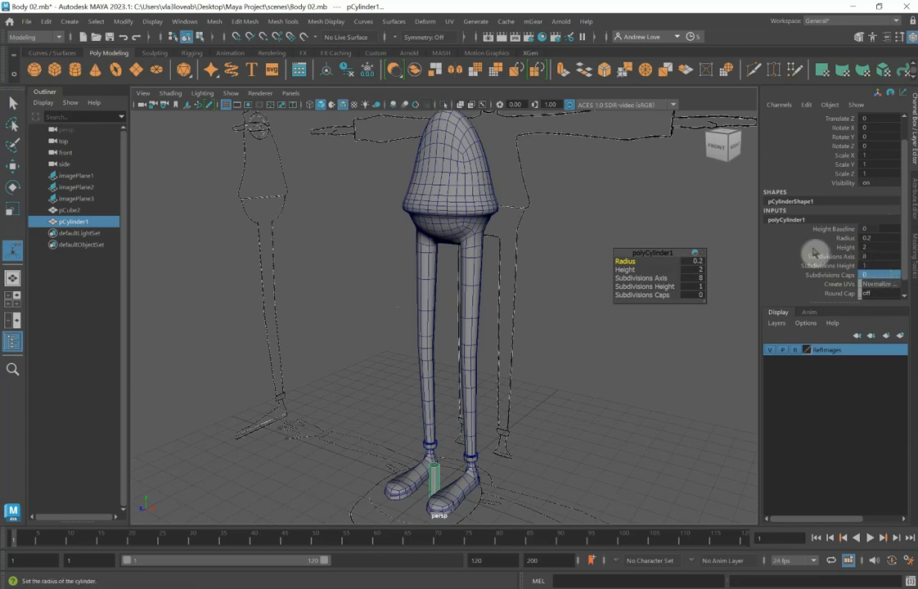
double_click(877, 266)
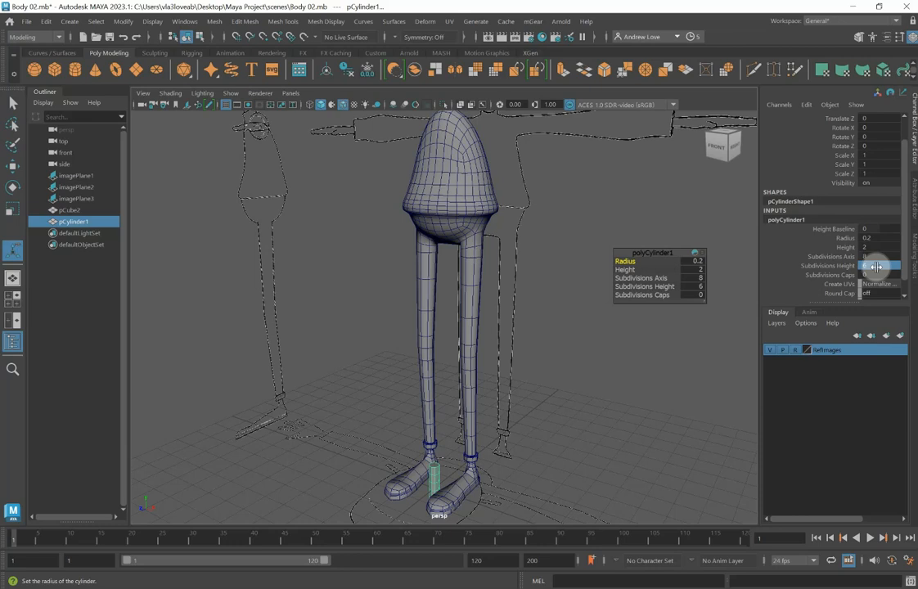
- Raise the cylinder to shoulder height and, in the front view, place it over the middle of the reference arm on the positive X side
key(w)
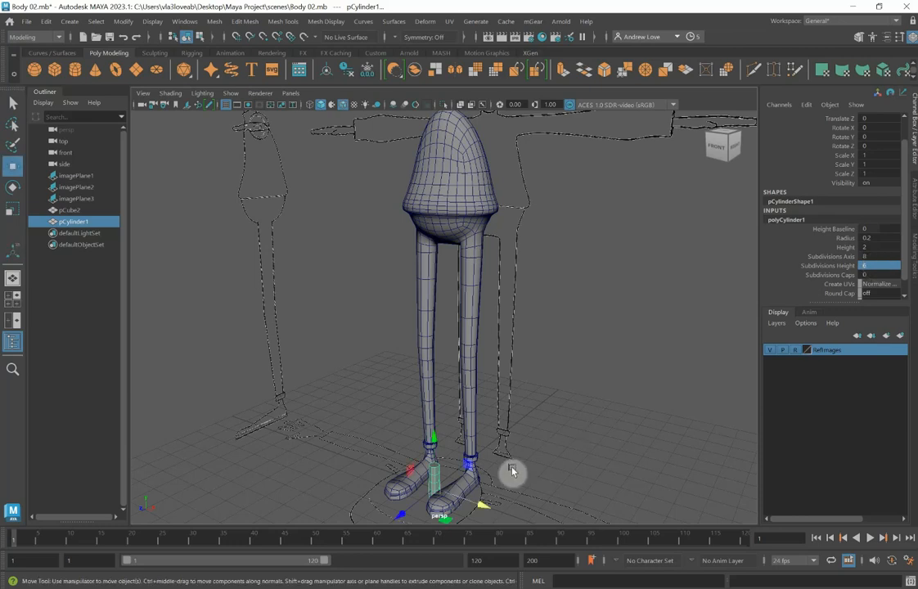
drag(430, 442, 432, 106)
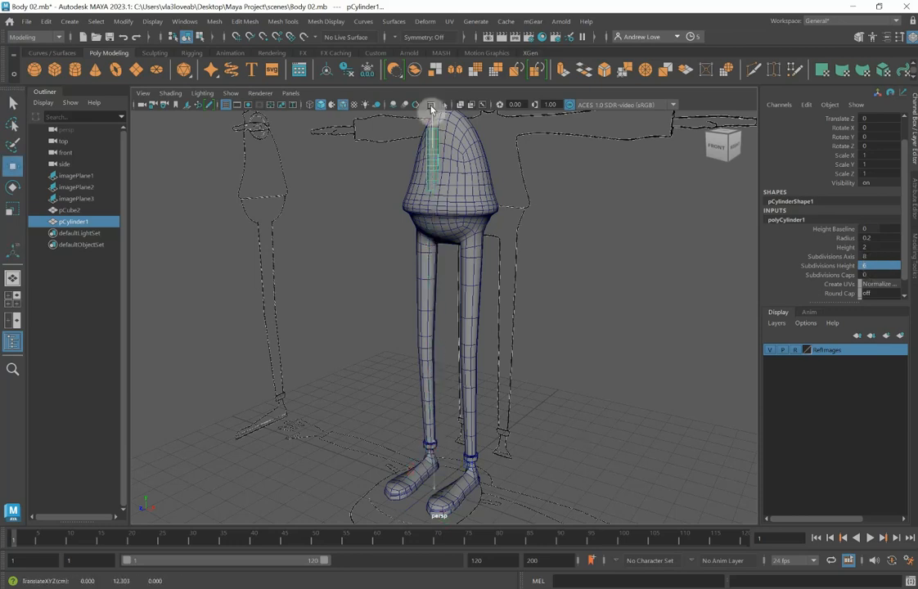
key(space)
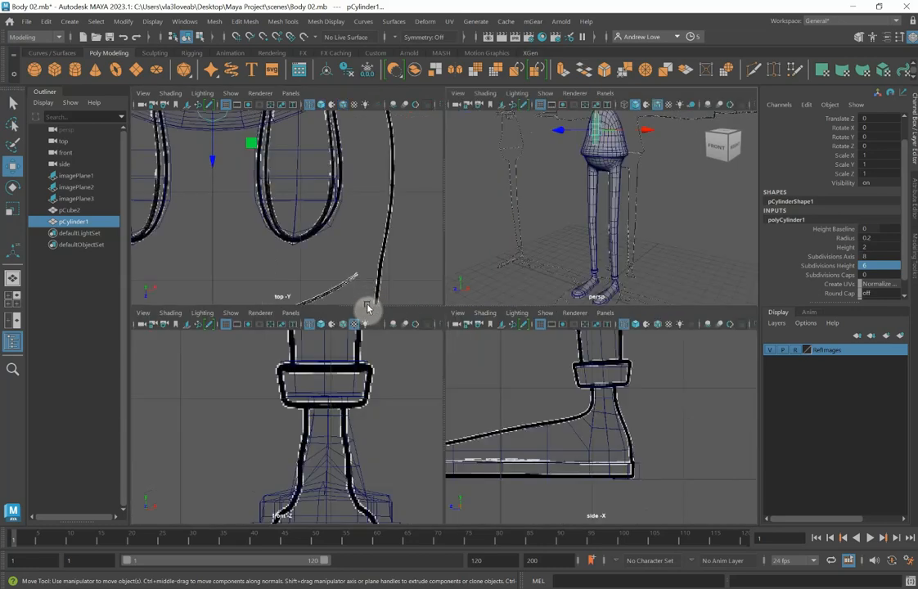
key(f)
key(space)
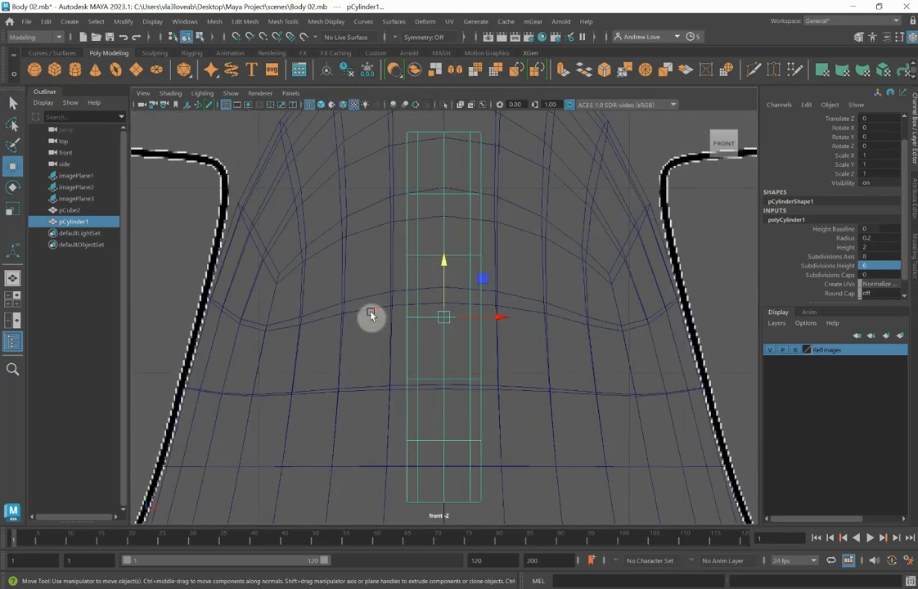
scroll(369, 314, down, 6)
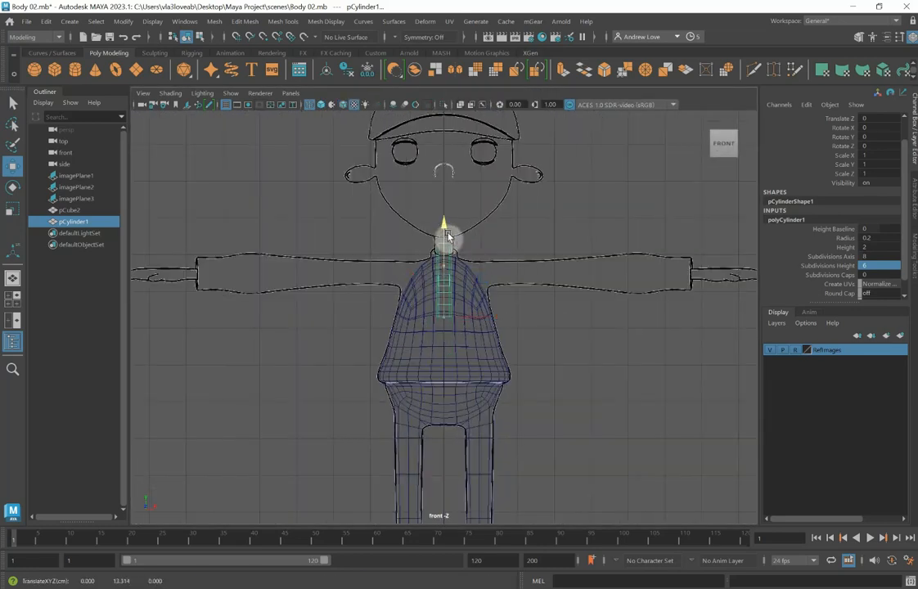
drag(443, 266, 576, 275)
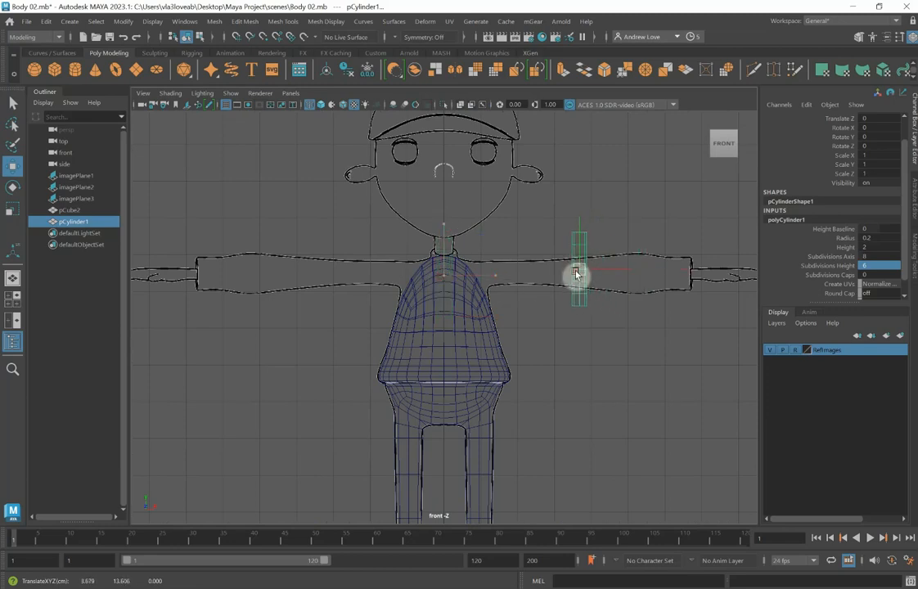
- Rotate the cylinder to exactly 90 degrees about Z so it lies along the reference arm
key(e)
drag(548, 239, 543, 309)
double_click(889, 145)
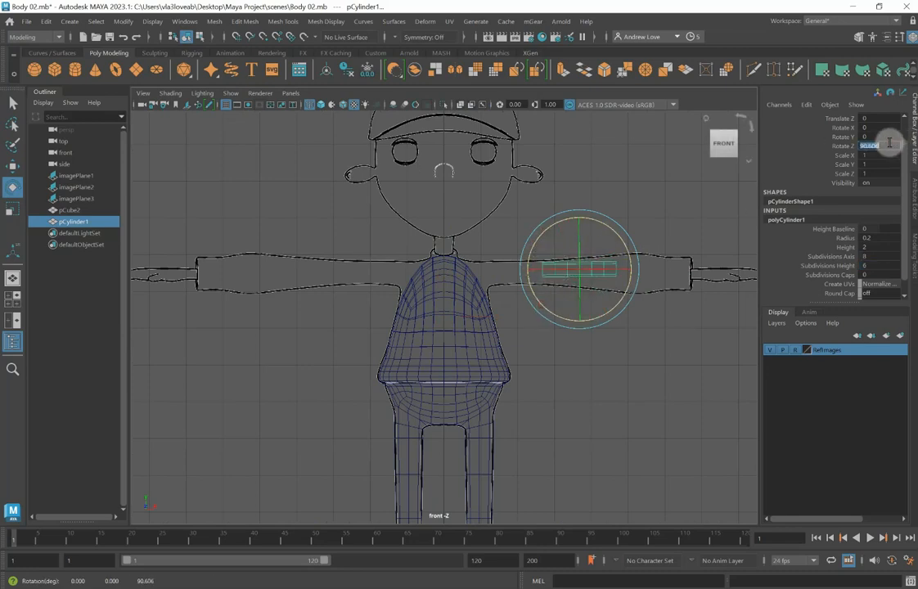
drag(868, 148, 898, 149)
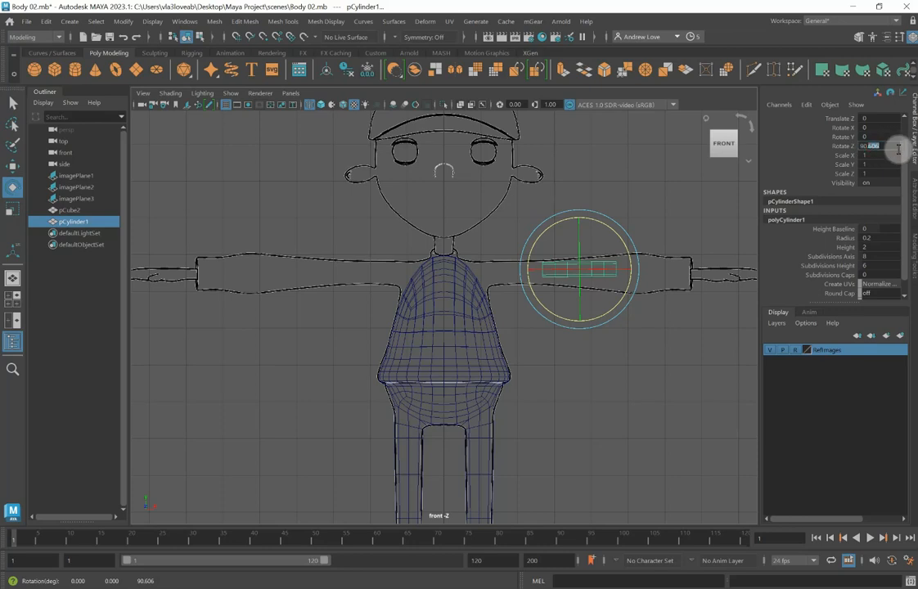
text(0)
key(Return)
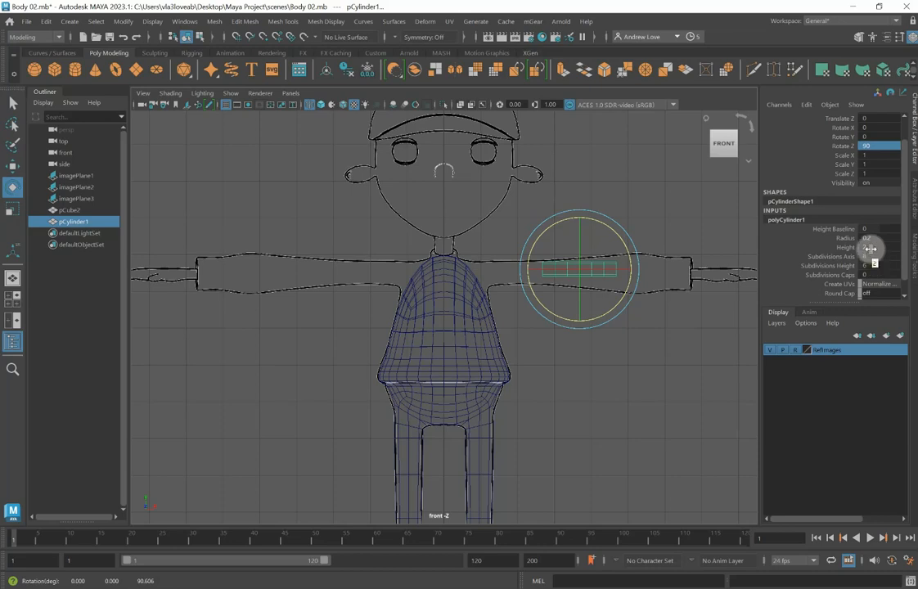
- Lengthen the cylinder to a height of 5.4 and lower it slightly to centre it within the sleeve outline
click(818, 247)
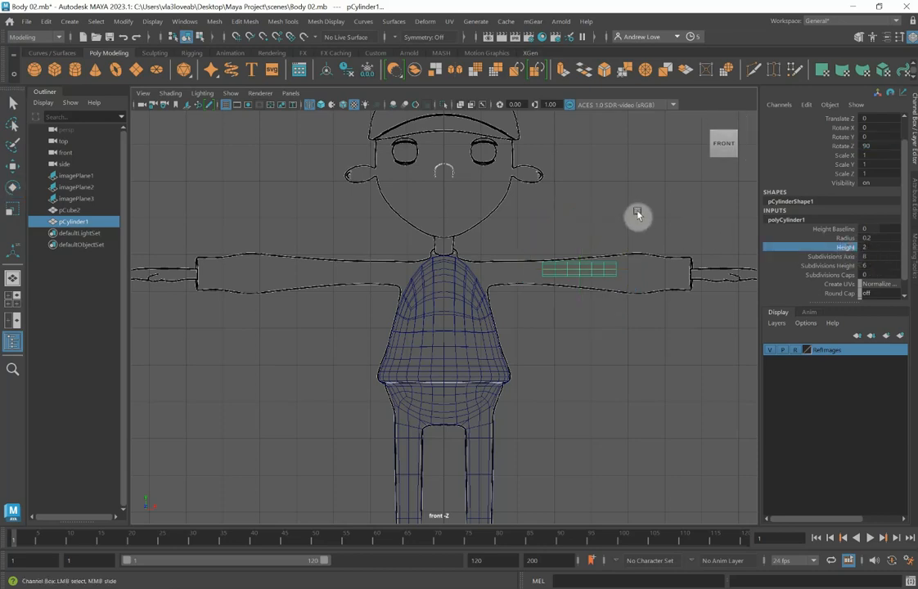
middle_drag(637, 214, 651, 208)
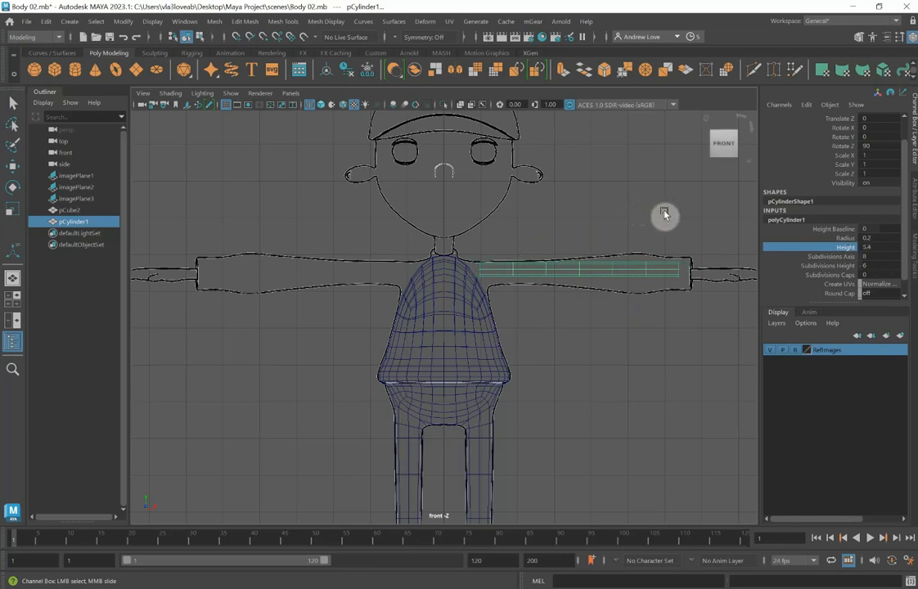
key(w)
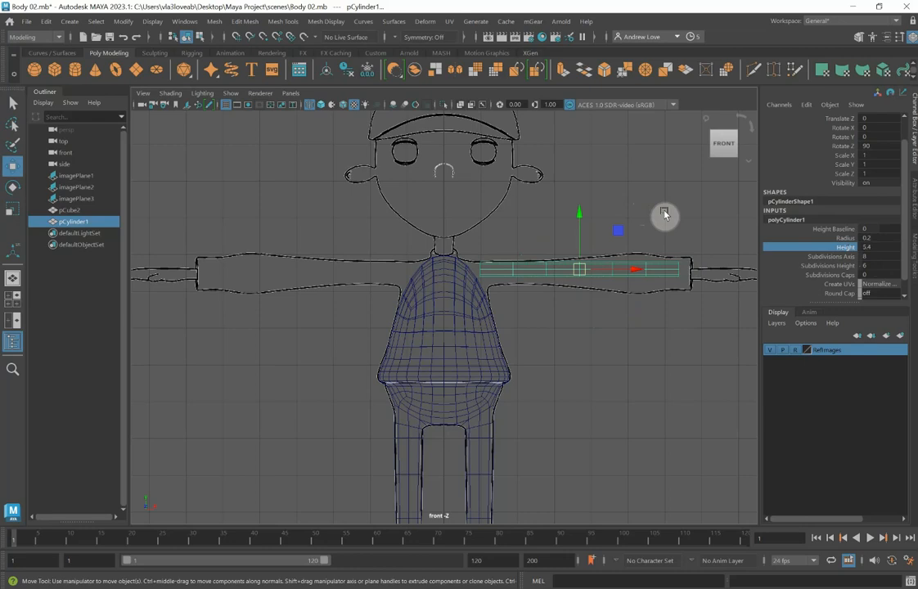
drag(579, 220, 579, 224)
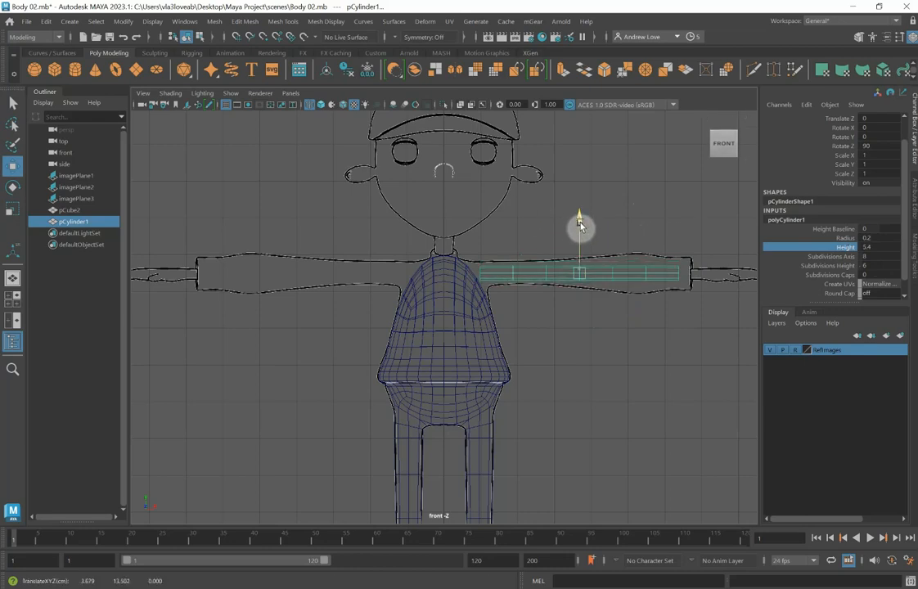
- Select the cylinder's middle vertex ring and scale it up to about 1.86 to match the sleeve outline
scroll(577, 227, up, 3)
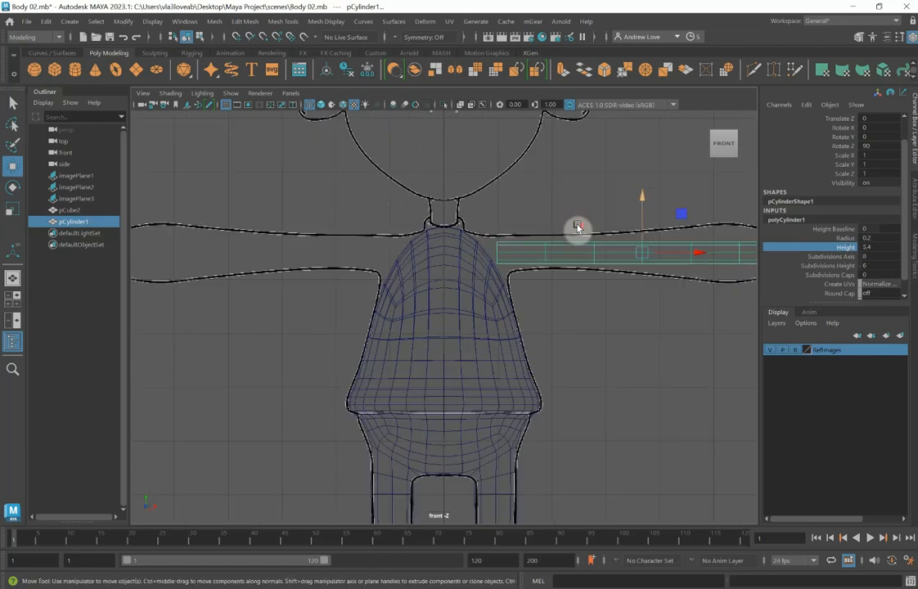
alt+middle_drag(611, 313, 456, 320)
scroll(434, 297, up, 2)
scroll(450, 307, up, 2)
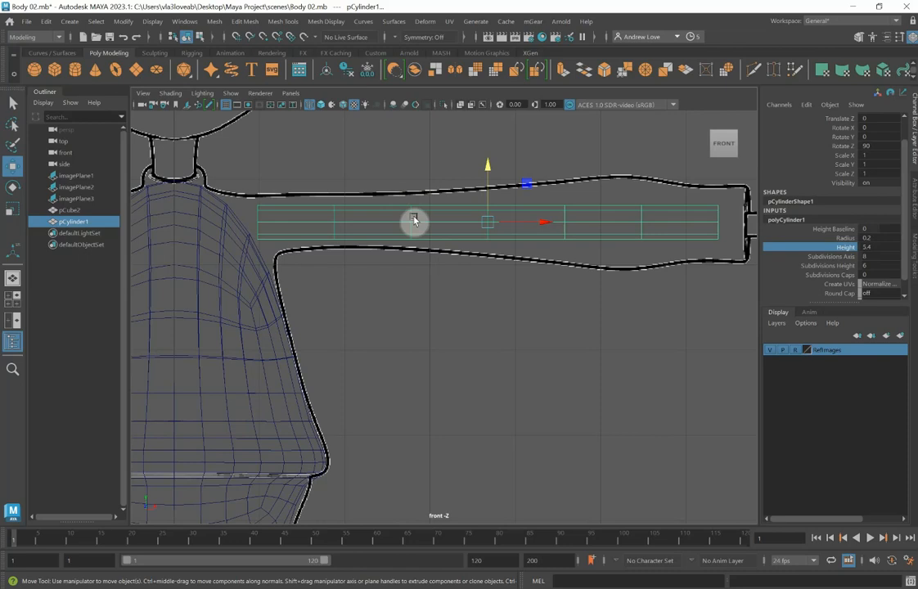
right_click(413, 221)
click(354, 218)
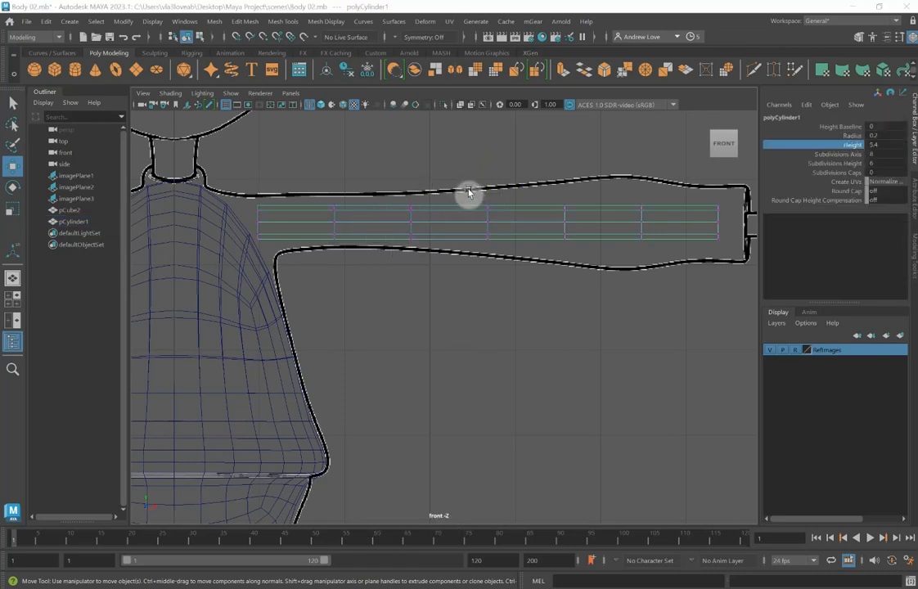
drag(468, 194, 525, 291)
key(r)
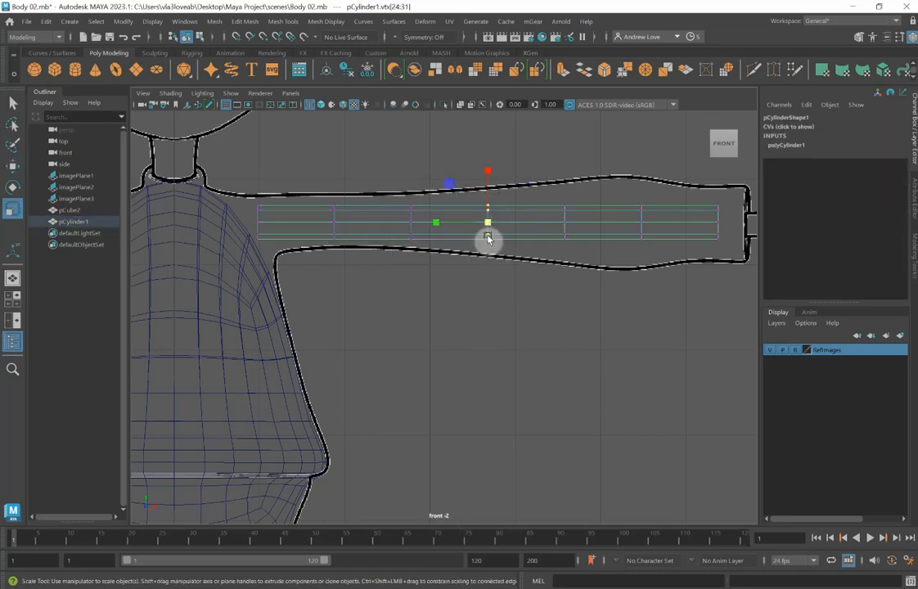
drag(488, 228, 510, 258)
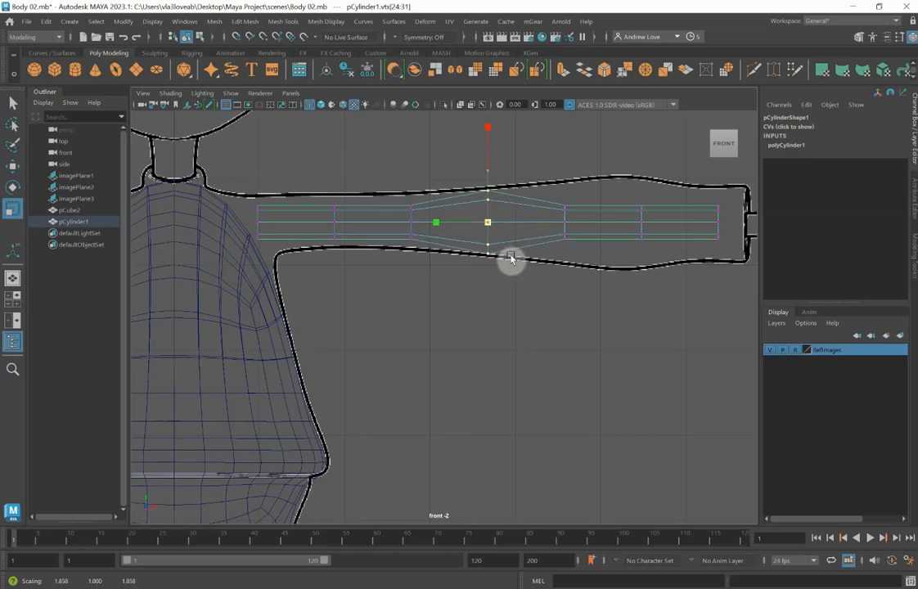
- Scale the two inner vertex rings between the arm's middle and its shoulder end to fit the sleeve outline
drag(379, 184, 429, 250)
drag(262, 168, 373, 267)
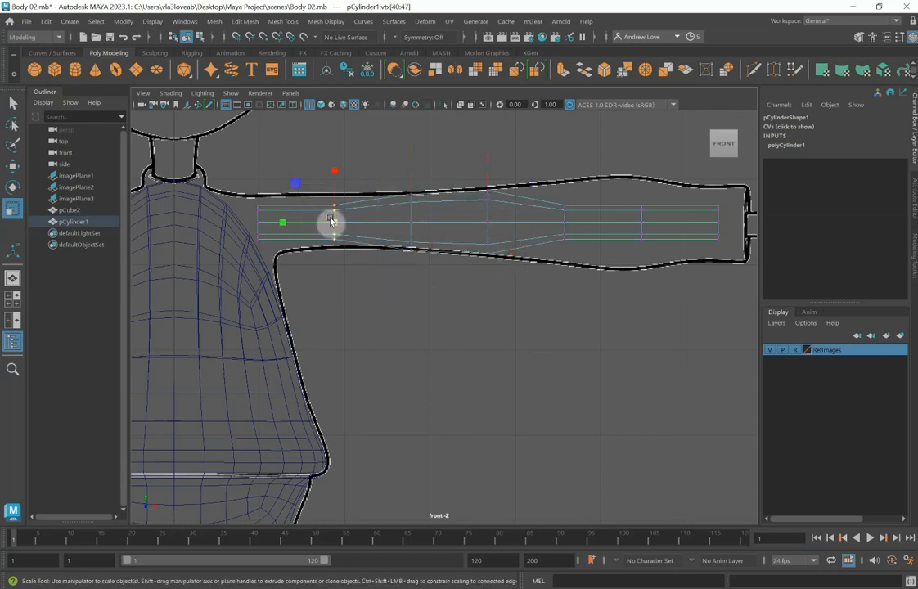
drag(332, 221, 342, 233)
- Widen the shoulder-end vertex ring to the sleeve outline and shift it outward along X to line up with the armpit
drag(242, 196, 286, 257)
drag(259, 226, 287, 221)
key(w)
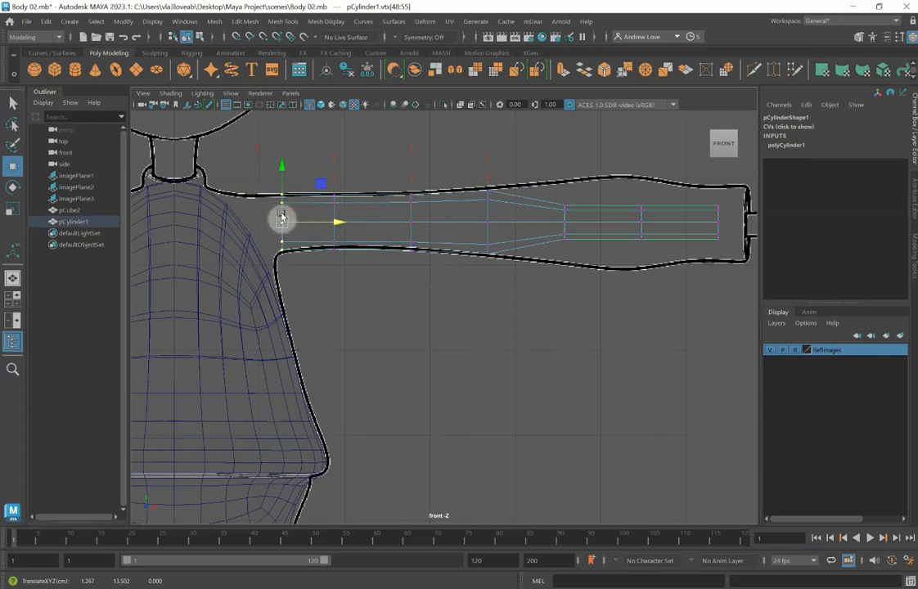
key(e)
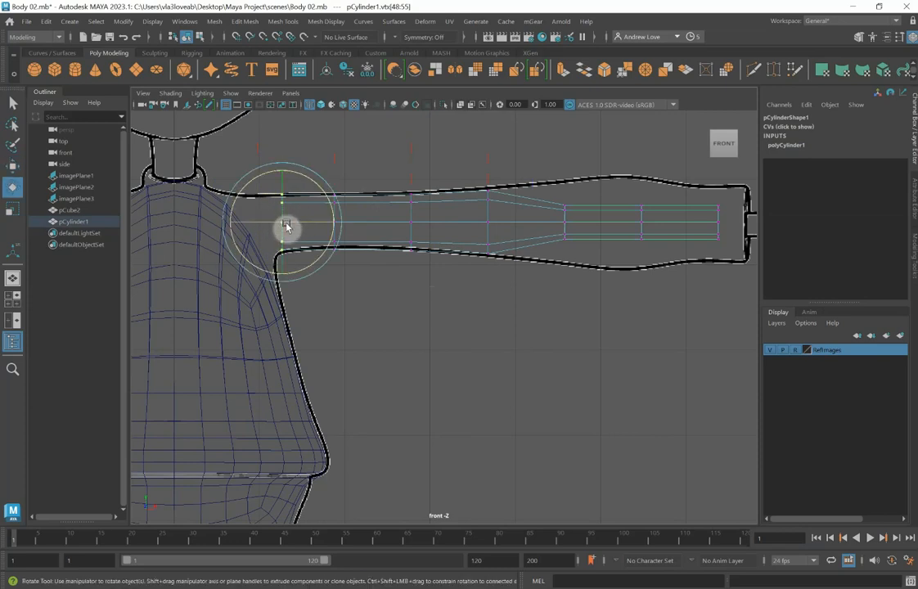
key(r)
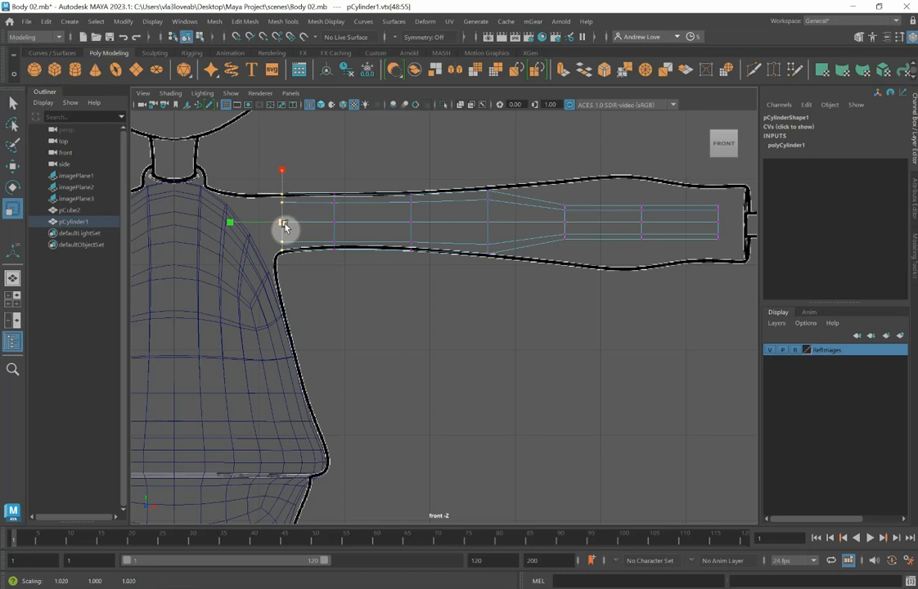
click(282, 222)
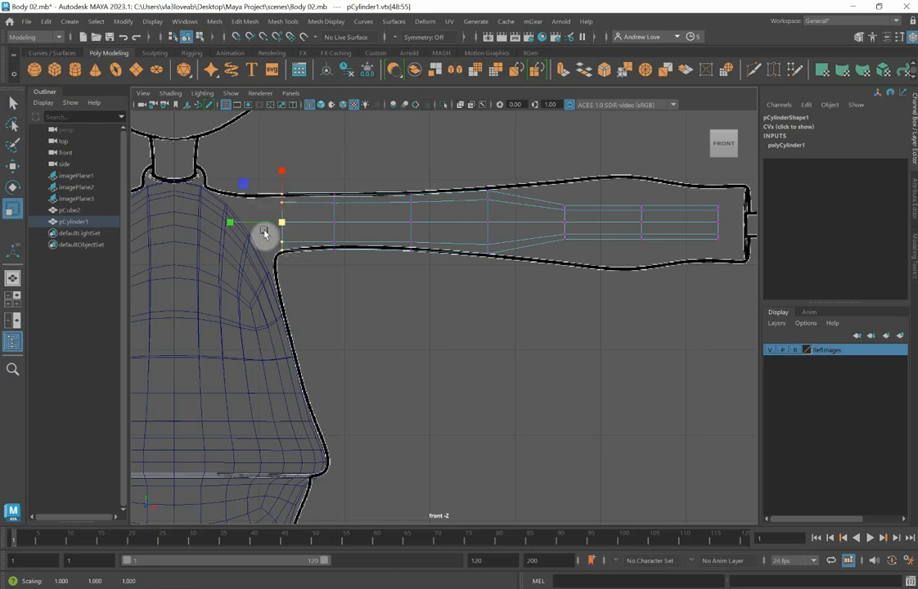
- Scale up the two vertex rings between the arm's middle and its wrist end to match the flared sleeve outline
drag(539, 203, 598, 284)
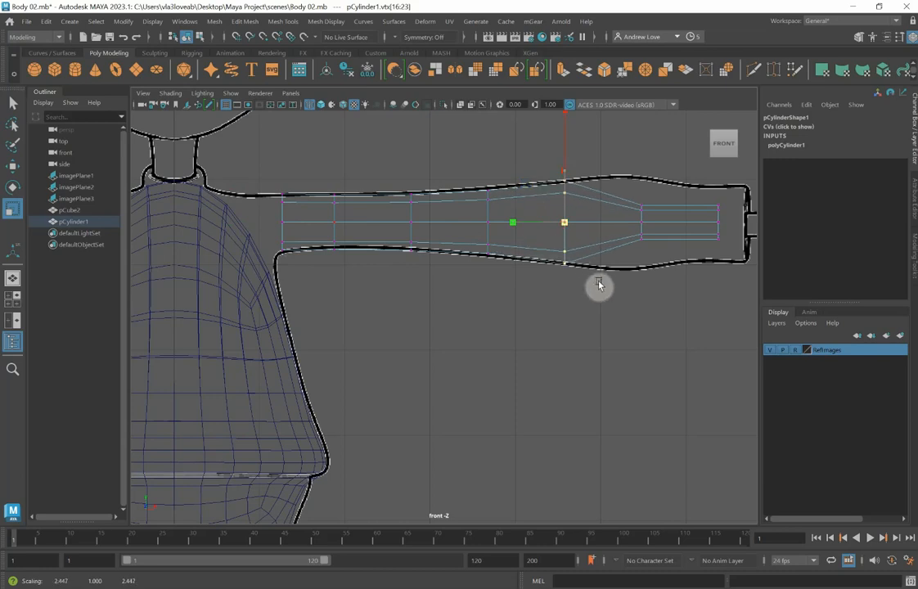
drag(614, 200, 666, 292)
drag(641, 221, 663, 275)
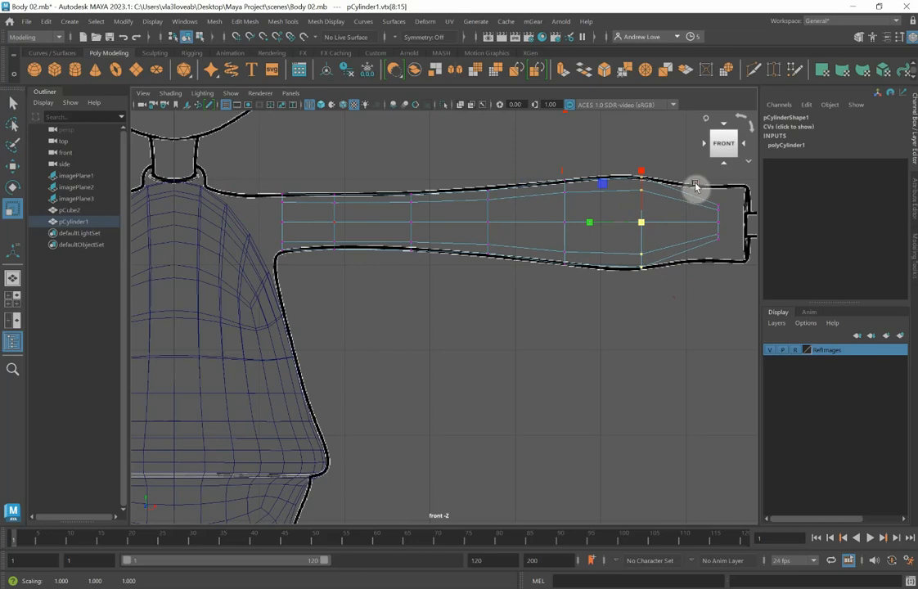
- Scale the wrist-end vertex ring up to the sleeve outline and shift it along X toward the shoulder, to about X 6.17
drag(694, 187, 740, 284)
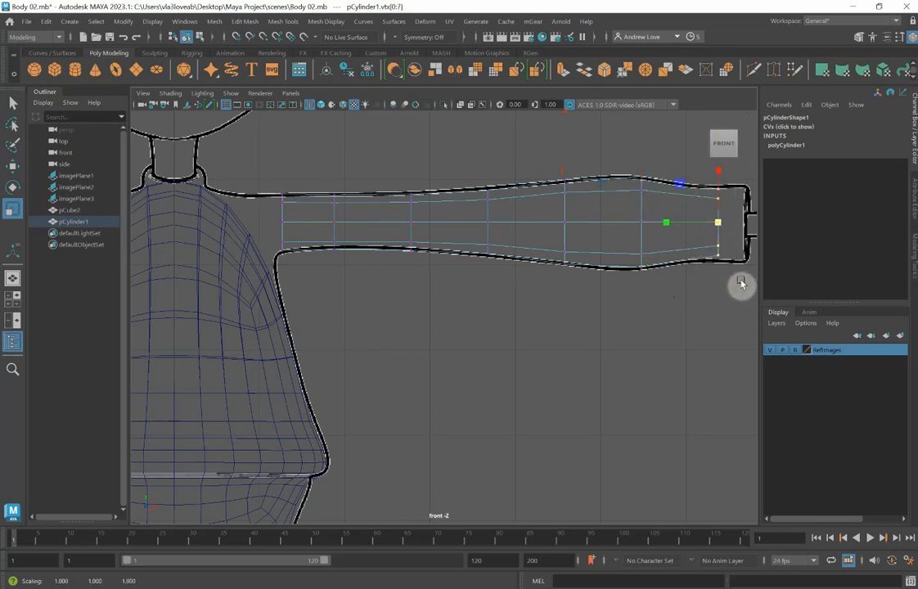
key(w)
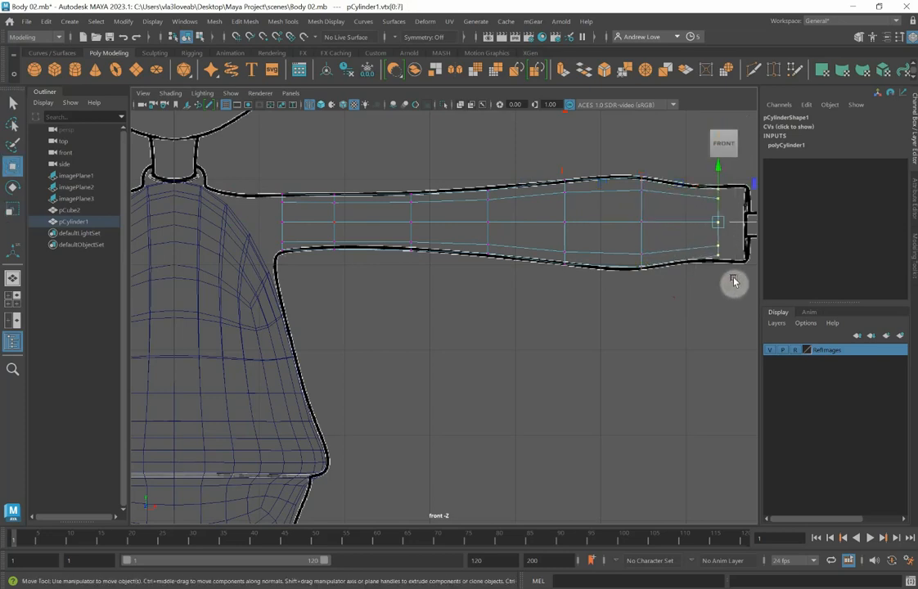
click(734, 222)
drag(696, 175, 745, 276)
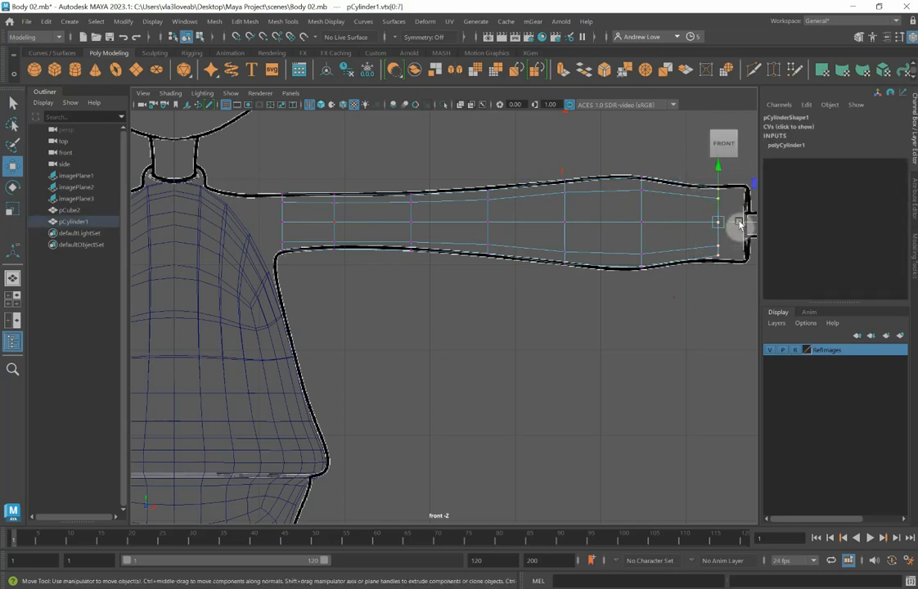
drag(739, 224, 721, 221)
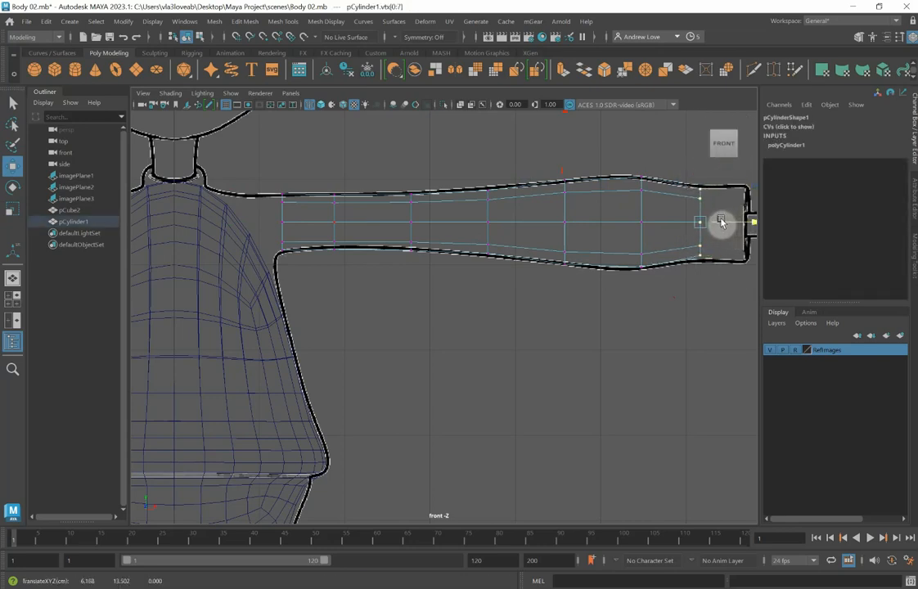
key(r)
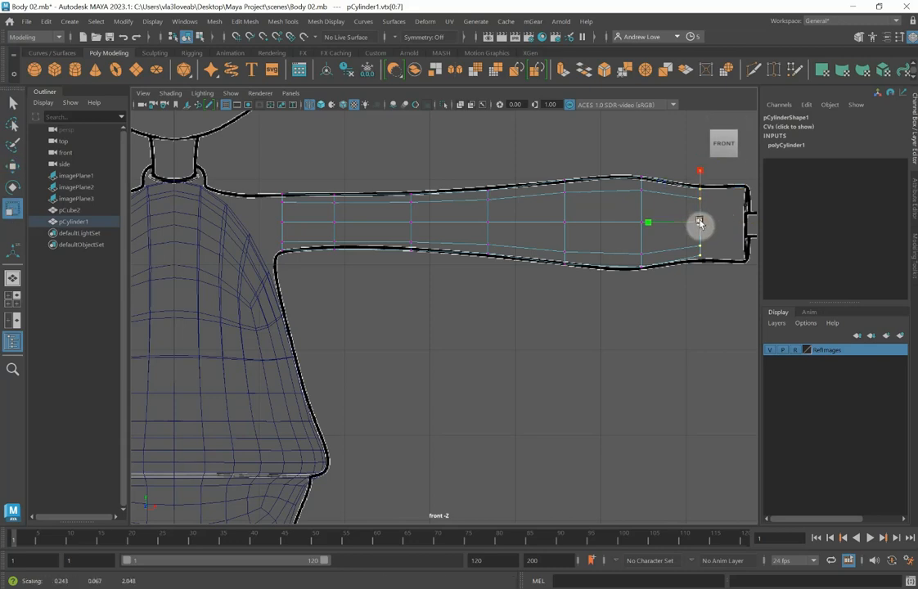
click(700, 226)
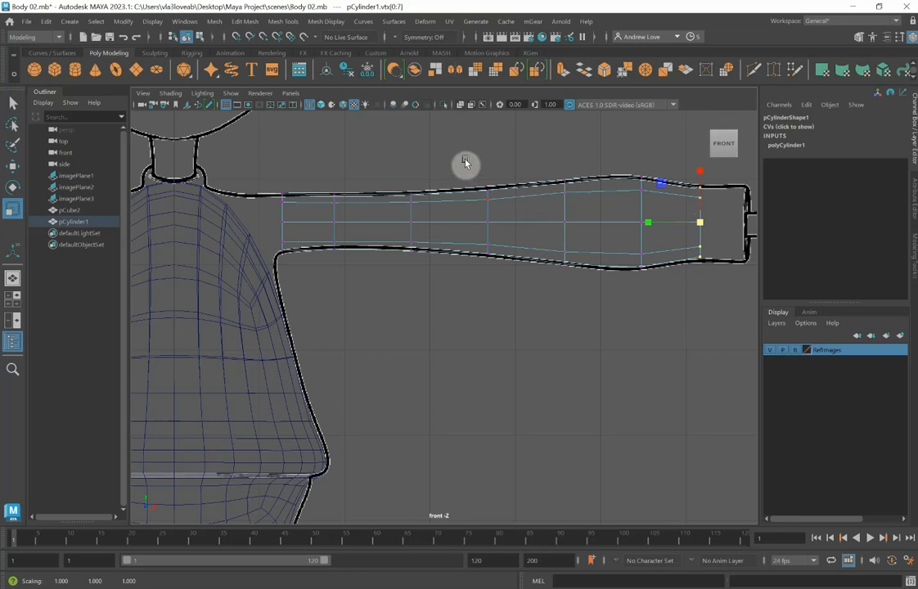
- Shift the cylinder's middle vertex ring along X toward the wrist, to about X 3.93
drag(464, 163, 512, 309)
key(w)
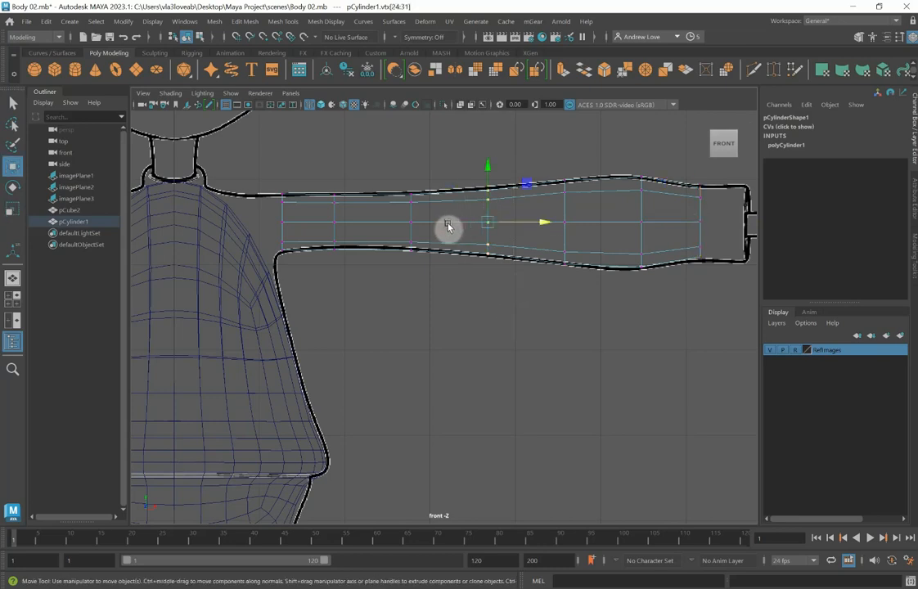
mouse_move(517, 223)
mouse_down()
mouse_move(531, 223)
mouse_move(505, 223)
mouse_up()
key(r)
key(space)
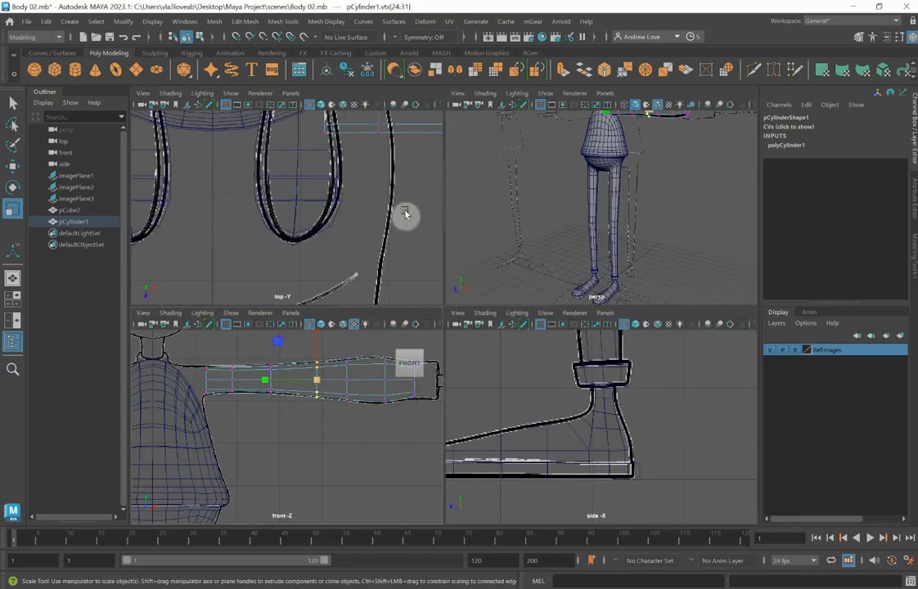
key(space)
scroll(403, 211, down, 3)
scroll(422, 219, up, 2)
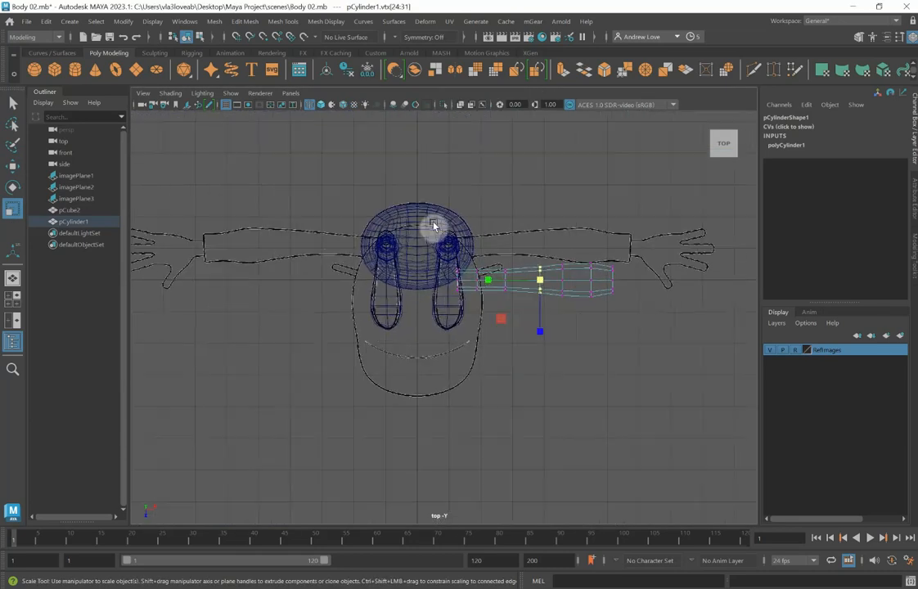
alt+middle_drag(432, 225, 361, 216)
scroll(356, 215, up, 2)
scroll(354, 214, up, 1)
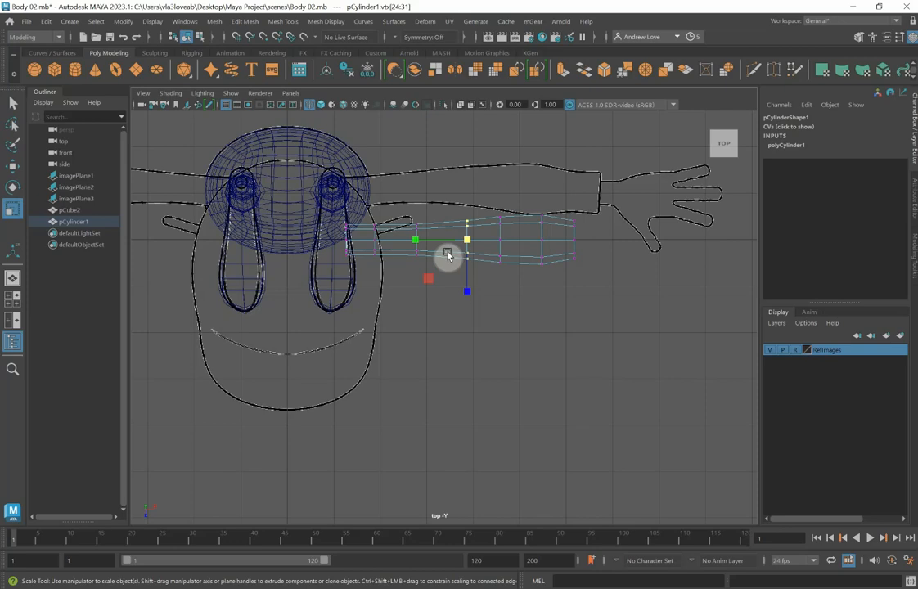
key(w)
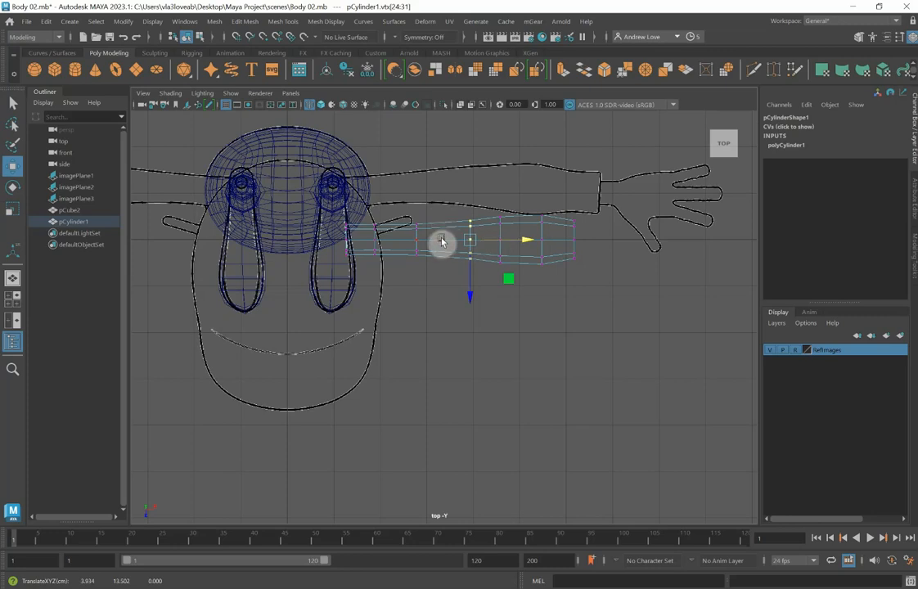
- Shift the two inner rings on the shoulder side along X toward the wrist, to about X 3.08 and 2.1
drag(394, 215, 455, 252)
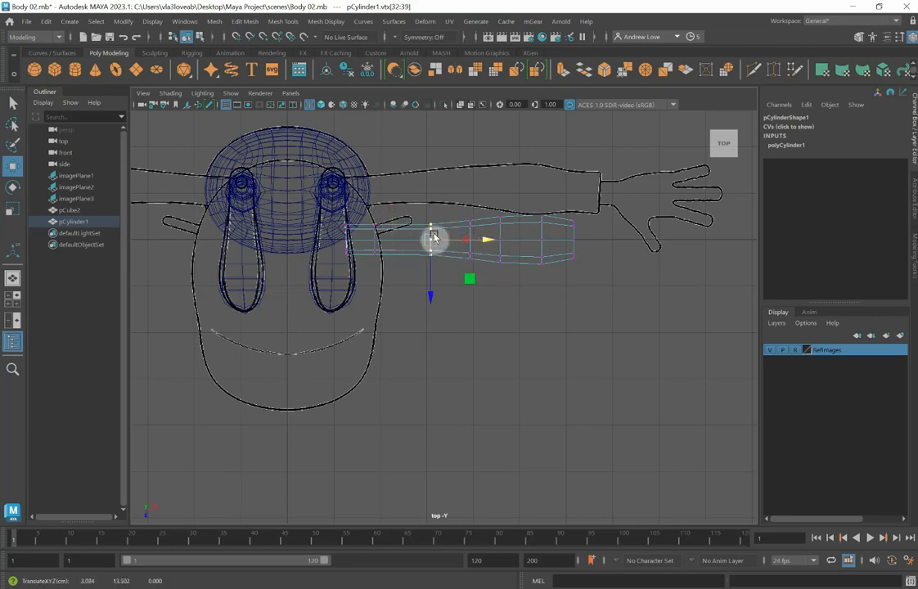
drag(365, 213, 420, 245)
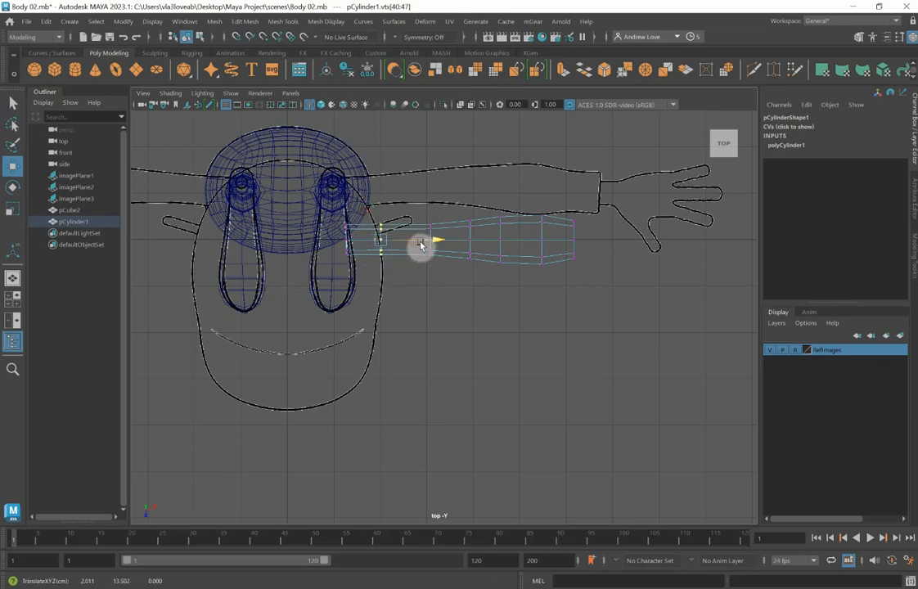
key(space)
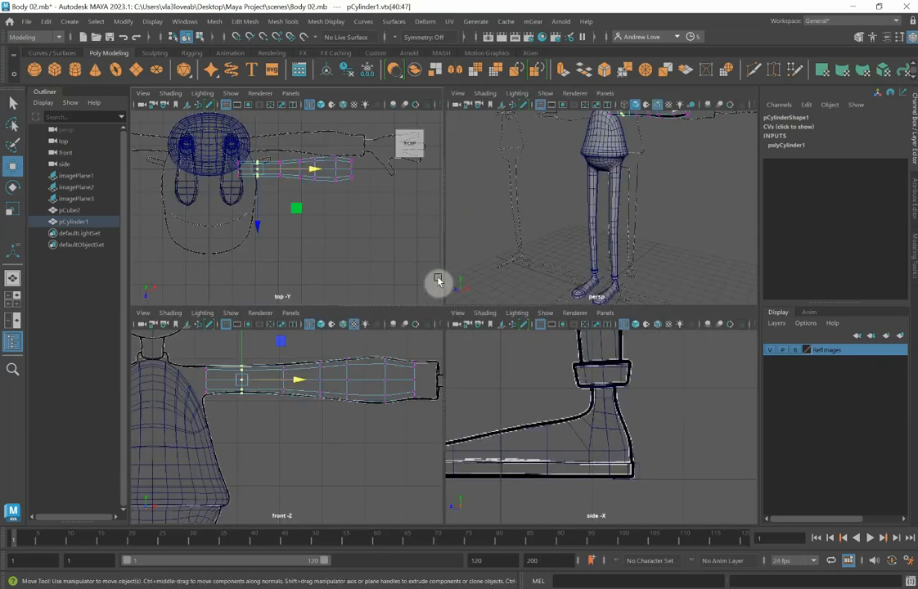
key(space)
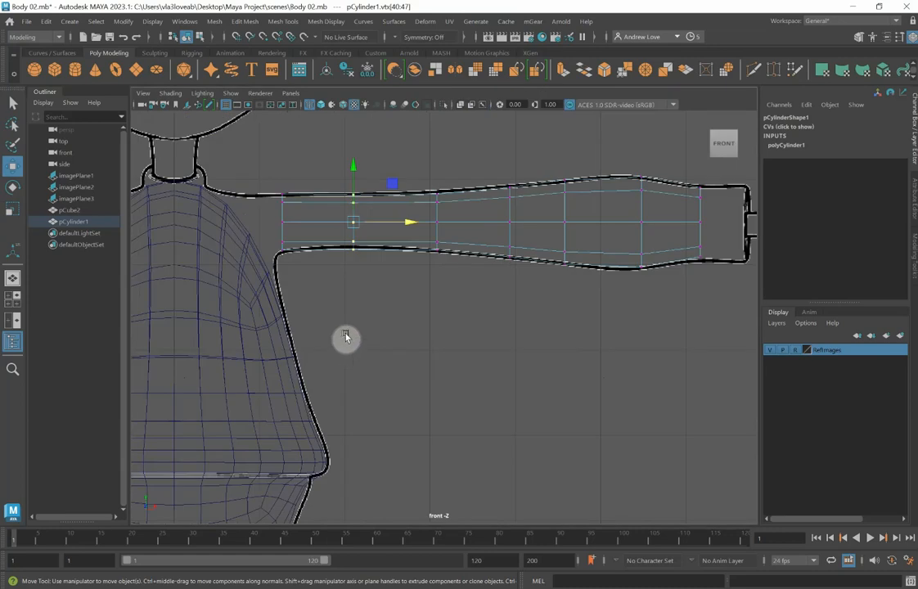
drag(418, 172, 479, 294)
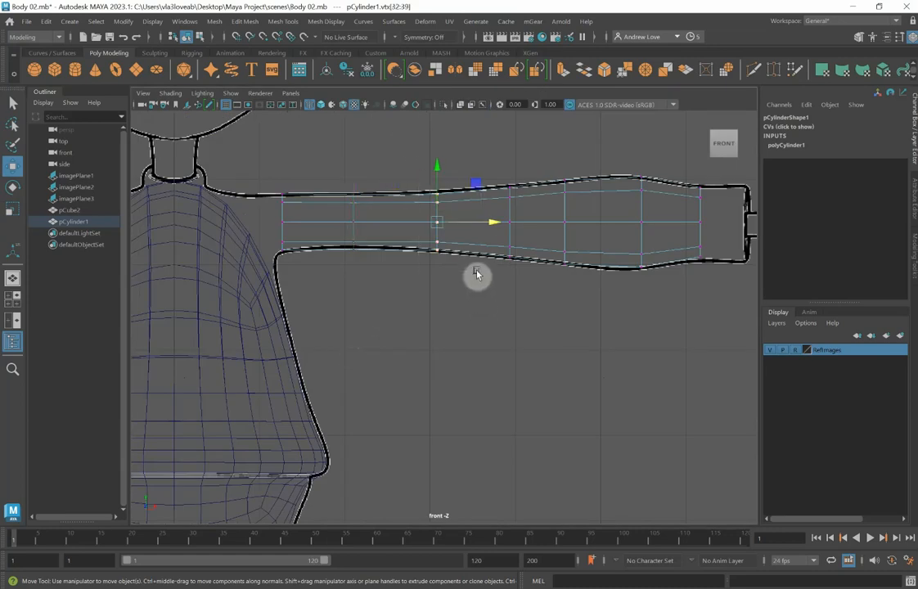
- Select all the cylinder's vertices and move them along Z onto the arm outline in the top reference view
key(space)
key(space)
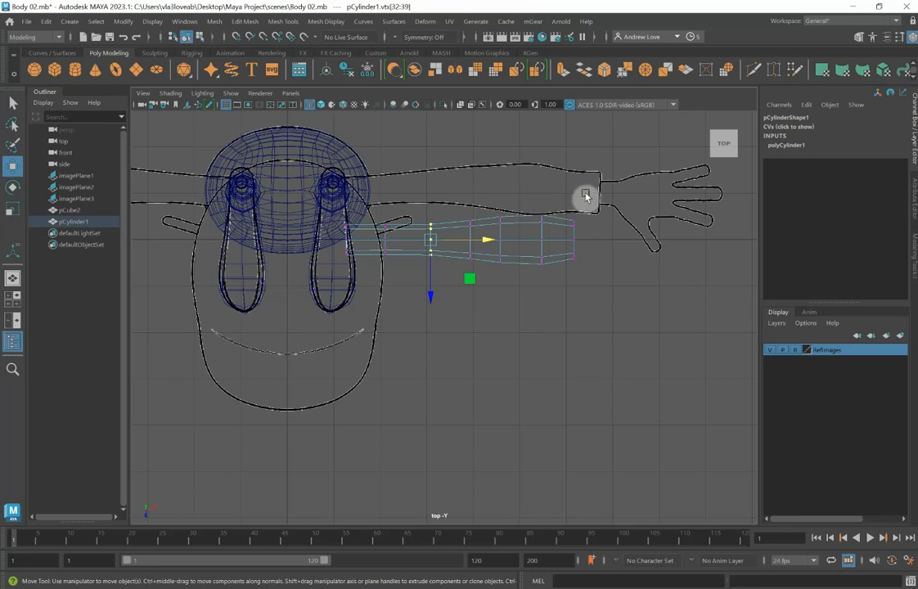
drag(586, 194, 301, 322)
drag(458, 296, 462, 256)
scroll(418, 249, up, 2)
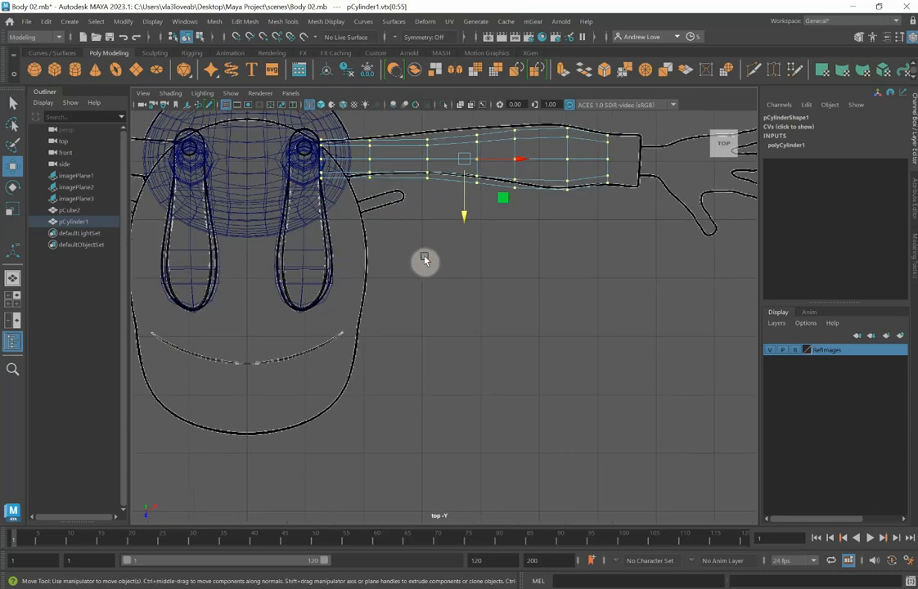
alt+middle_drag(424, 259, 441, 329)
scroll(441, 329, up, 4)
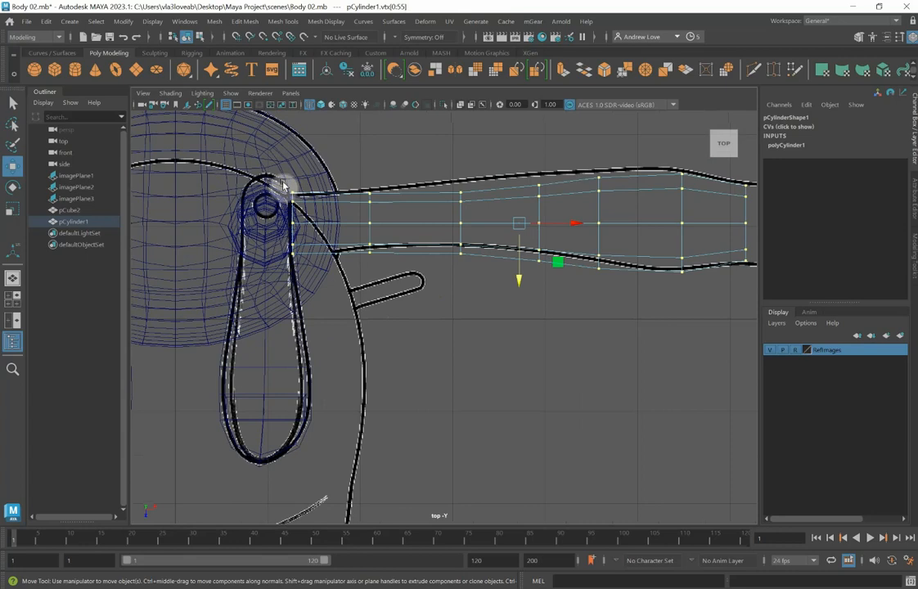
- Move the shoulder-end ring and the two rings beside it along Z to follow the arm outline in the top view
drag(308, 264, 290, 280)
drag(369, 190, 369, 281)
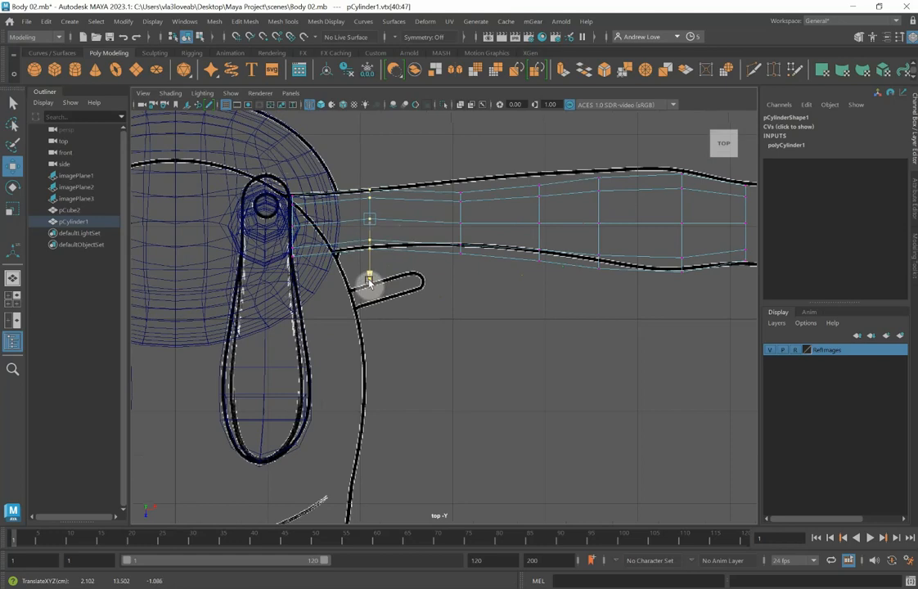
drag(439, 160, 479, 297)
drag(460, 281, 460, 268)
- Move the middle ring and the two inner rings on its wrist side along Z to fit the top-view sleeve outline
drag(502, 174, 577, 358)
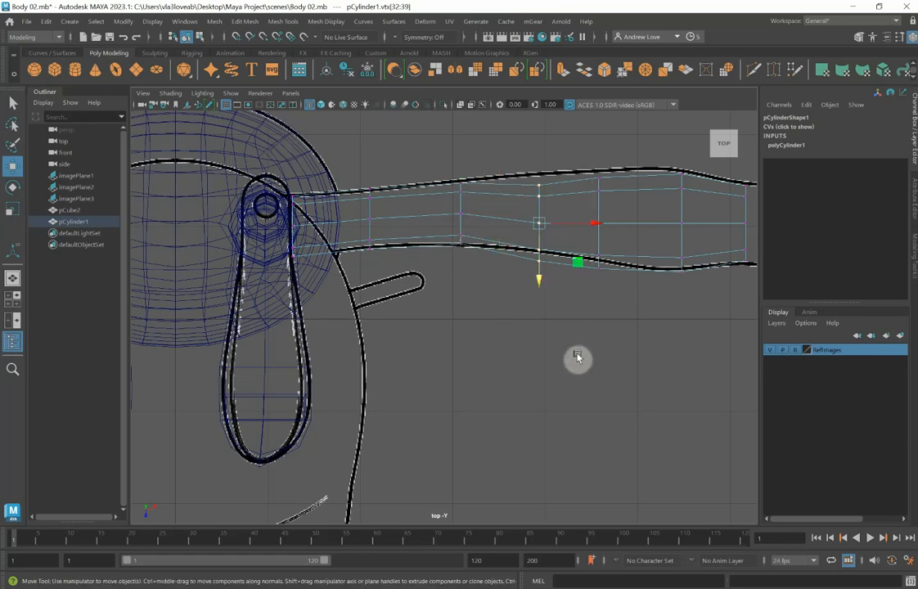
drag(537, 275, 532, 267)
drag(578, 169, 596, 277)
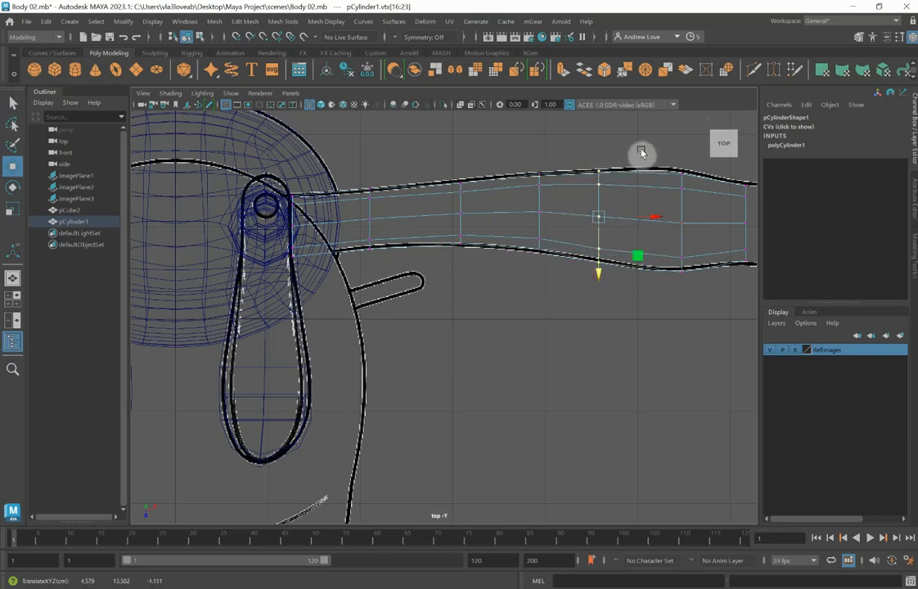
drag(644, 153, 683, 289)
alt+middle_drag(662, 360, 561, 352)
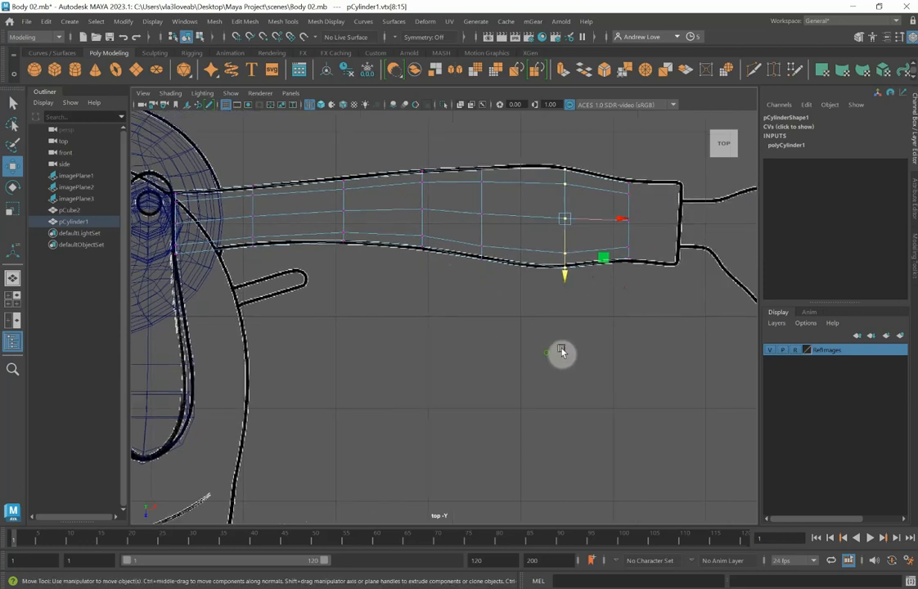
- Select the cap face at the sleeve's wrist end in the perspective view and extrude it outward with a Local Translate Z of 0.28
key(space)
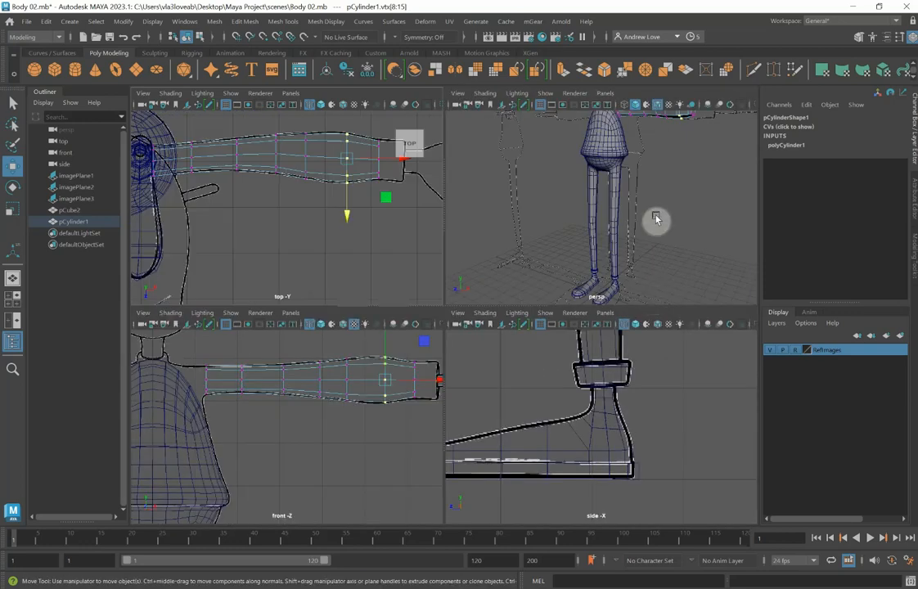
key(space)
alt+middle_drag(643, 258, 579, 348)
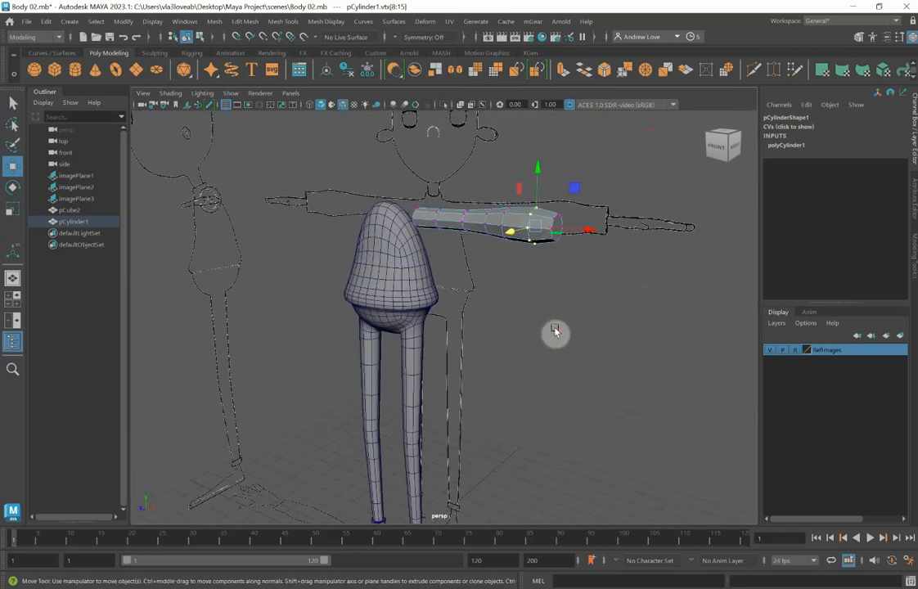
scroll(553, 330, up, 4)
alt+middle_drag(594, 237, 494, 347)
right_drag(464, 322, 475, 303)
click(536, 327)
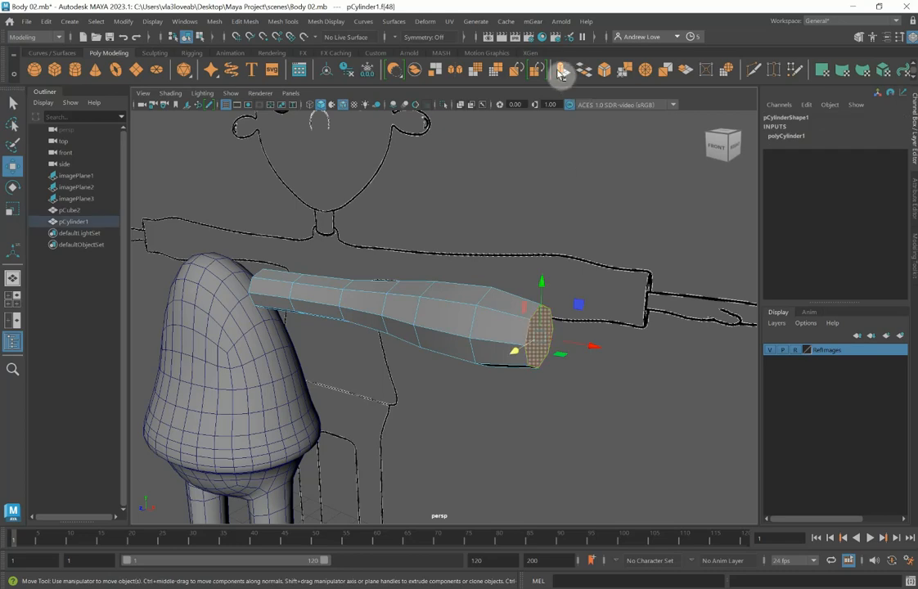
click(495, 69)
drag(580, 346, 597, 349)
- Extend the wrist extrusion to the cuff edge of the front reference, with a Local Translate Z of 0.538
key(space)
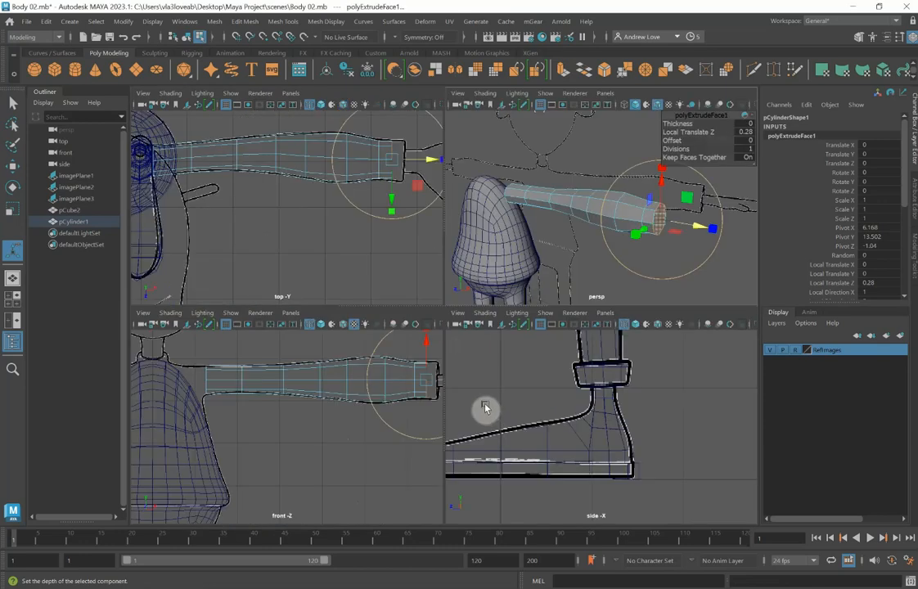
key(space)
key(space)
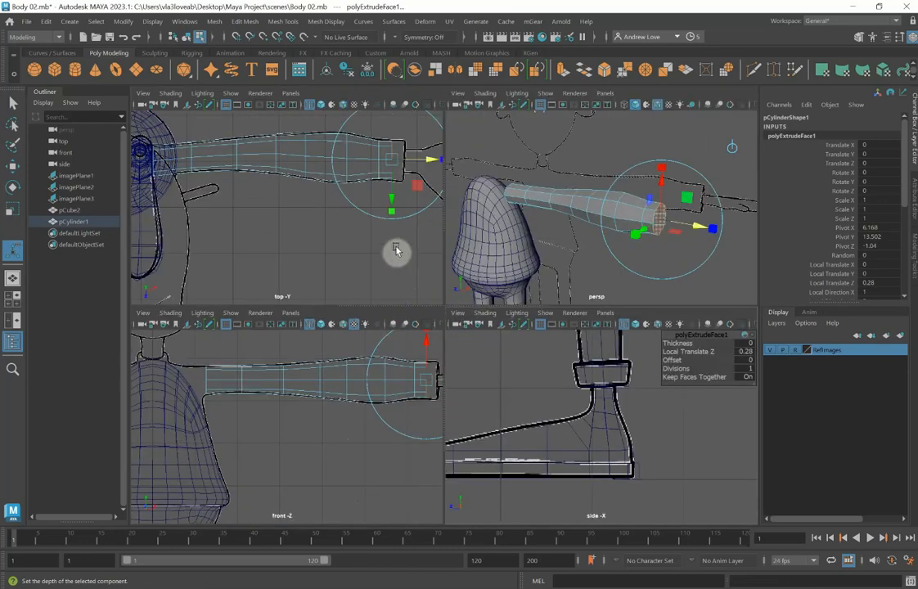
key(space)
scroll(341, 349, up, 5)
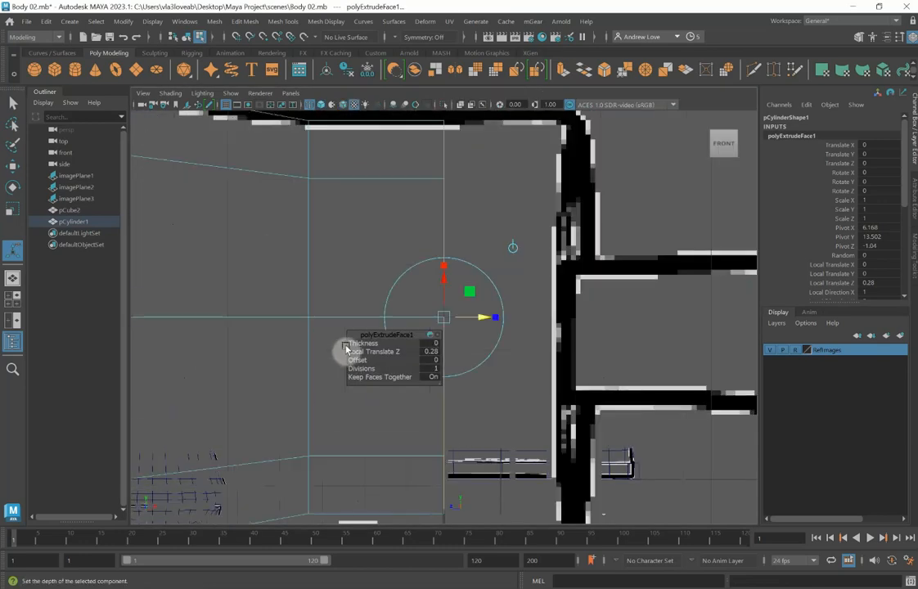
scroll(487, 319, down, 5)
scroll(482, 319, up, 3)
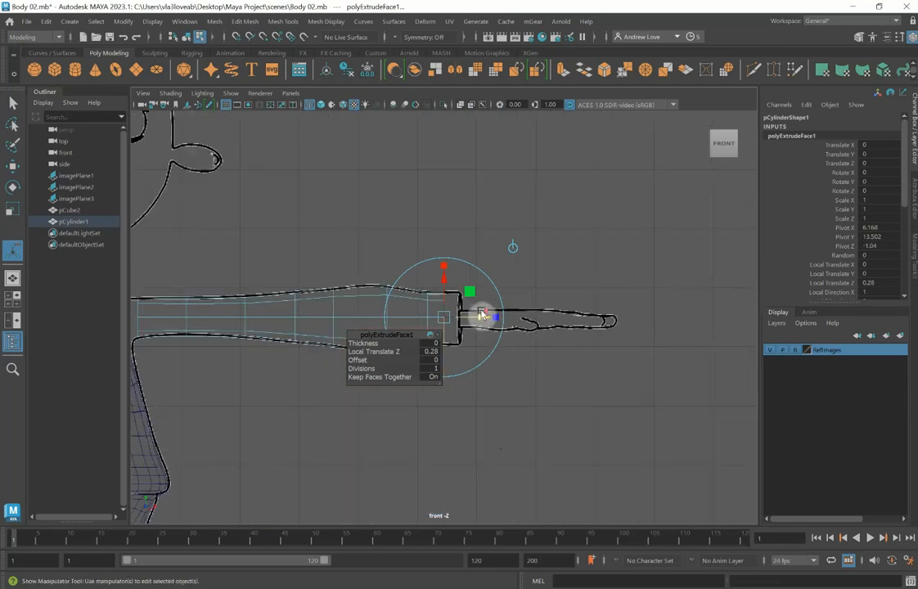
drag(480, 321, 500, 320)
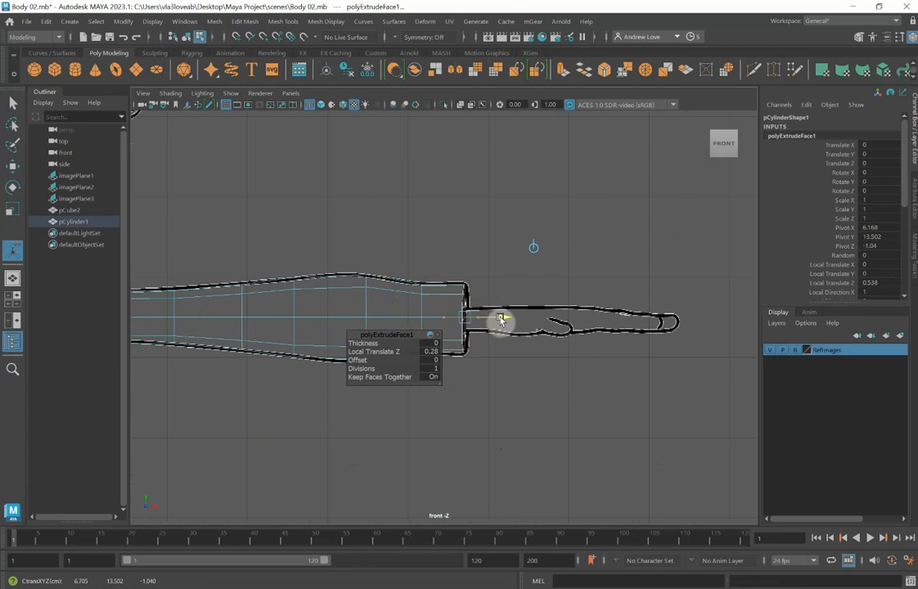
drag(499, 320, 502, 319)
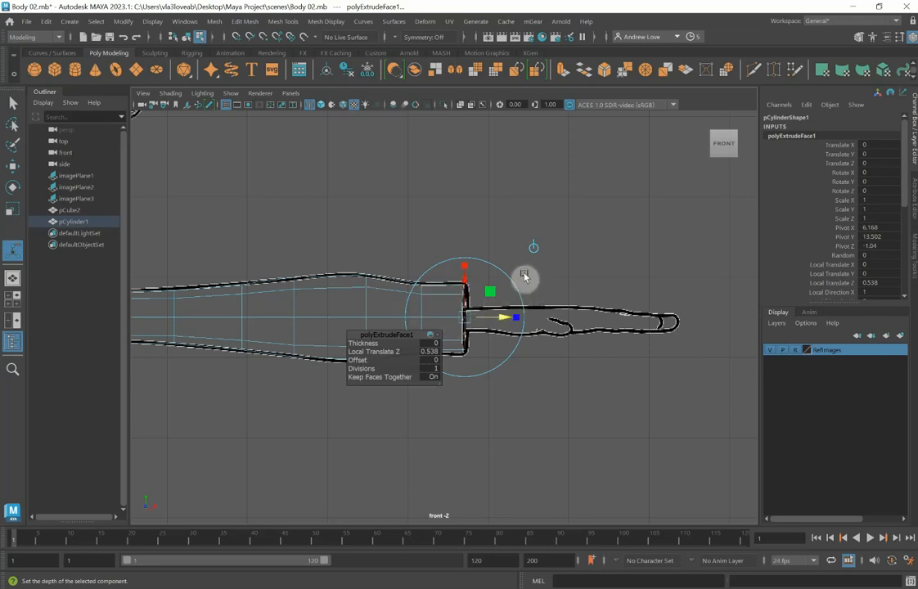
- Insert one Multi-Cut edge loop on each side of the sleeve's middle ring at the elbow, in the top view
key(space)
key(space)
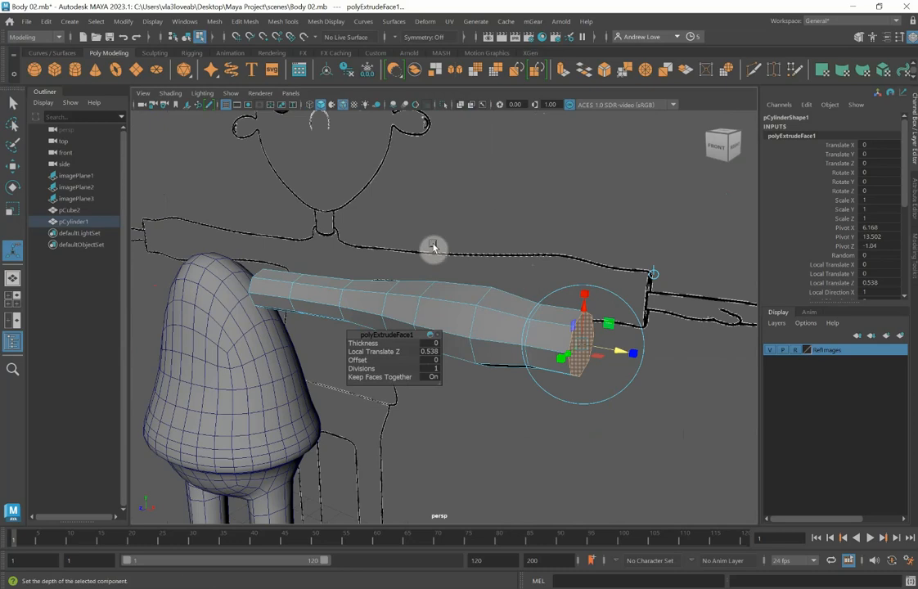
alt+drag(432, 248, 459, 243)
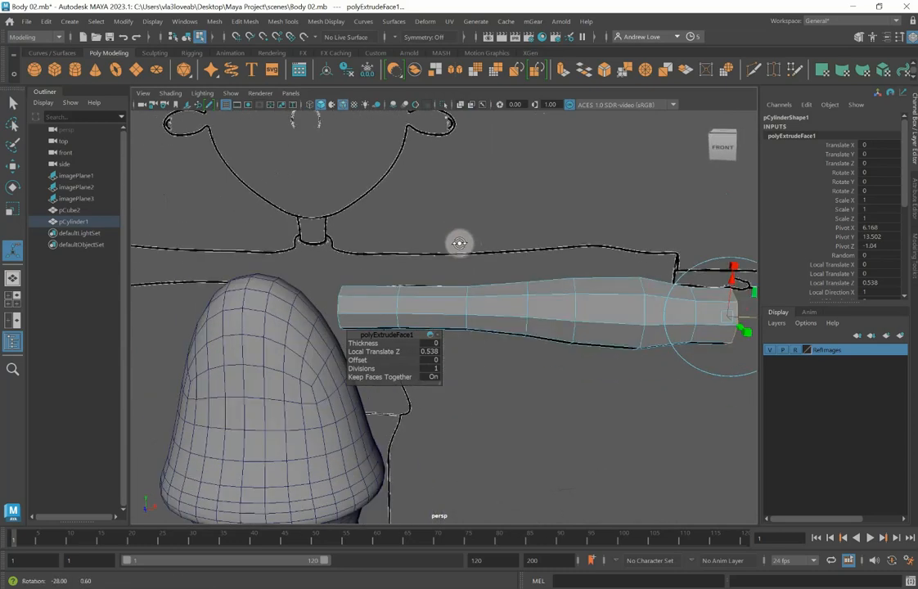
click(660, 67)
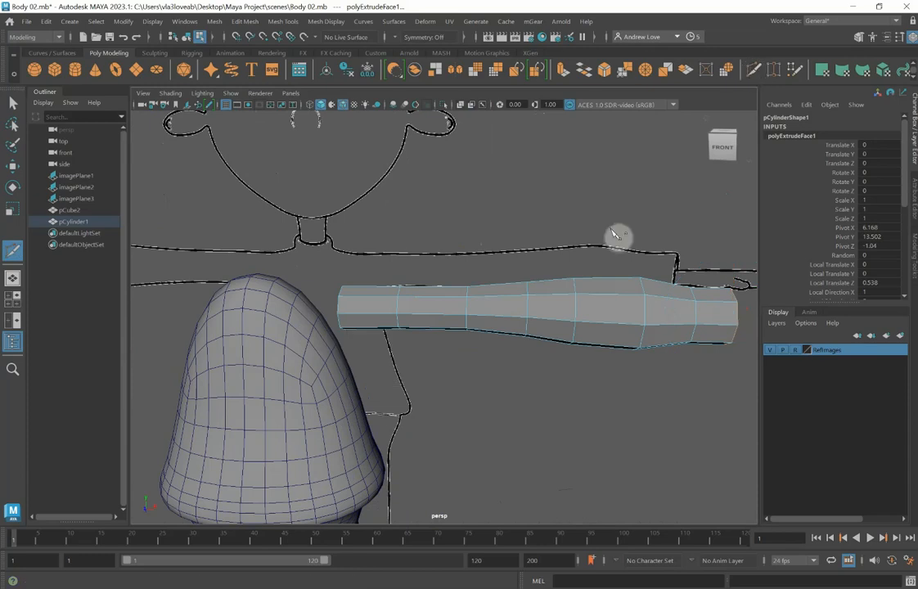
key(space)
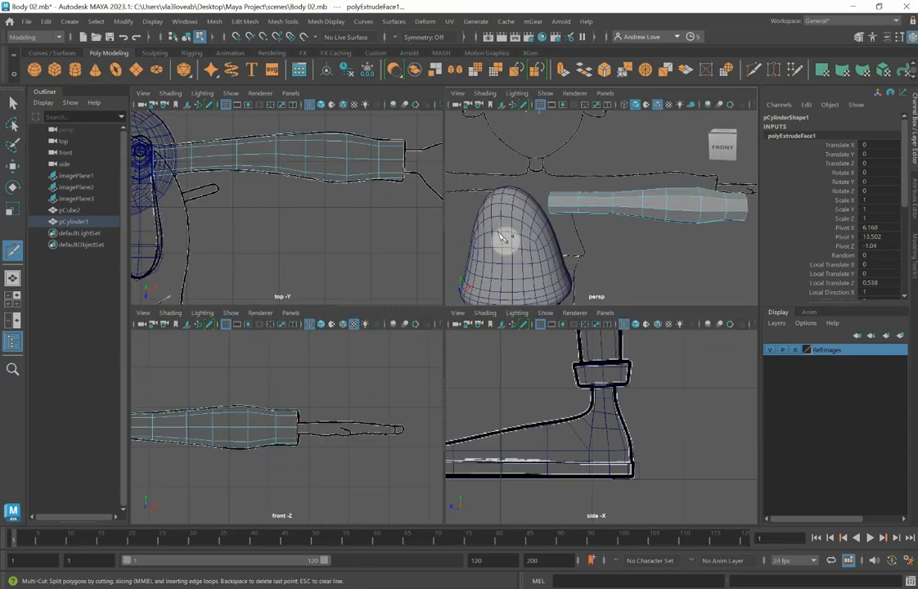
key(space)
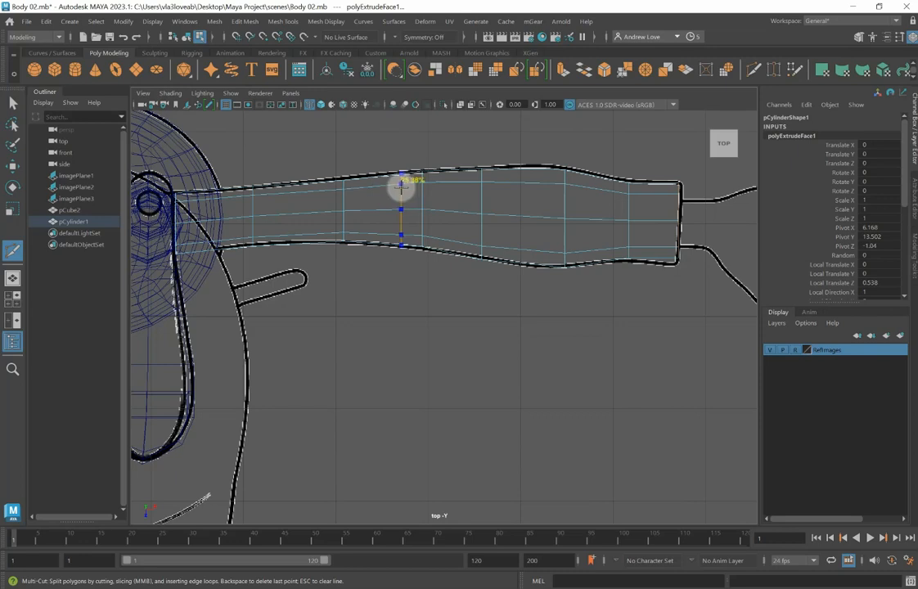
ctrl+click(402, 186)
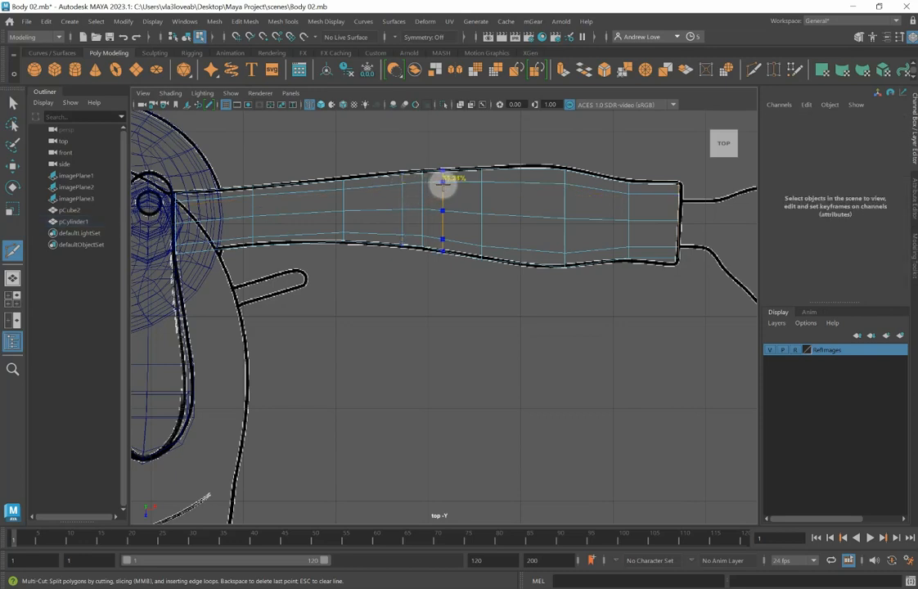
ctrl+click(443, 184)
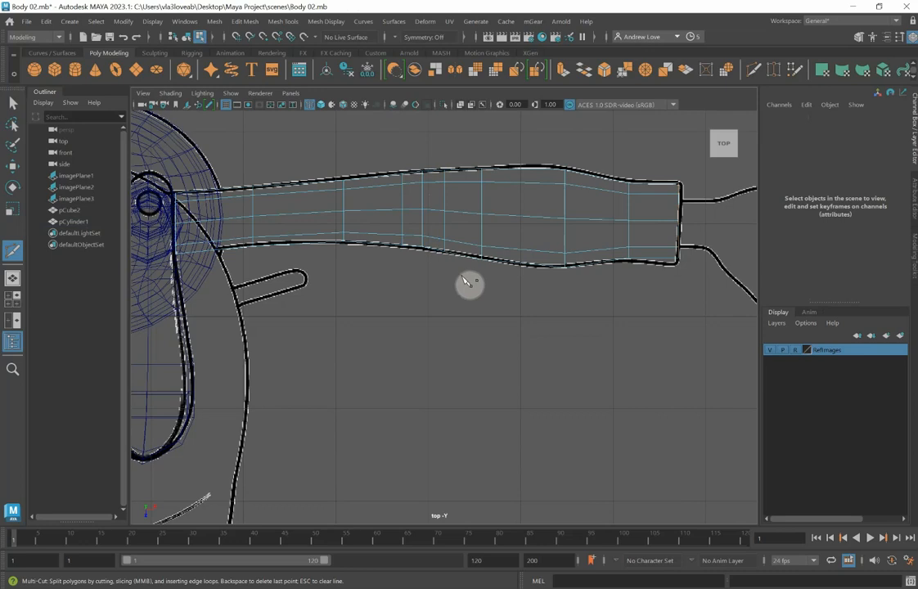
- Move the two new elbow edge loops along Z to follow the sleeve outline in the top view
key(w)
mouse_move(402, 200)
right_down()
mouse_move(358, 204)
mouse_move(390, 202)
right_up()
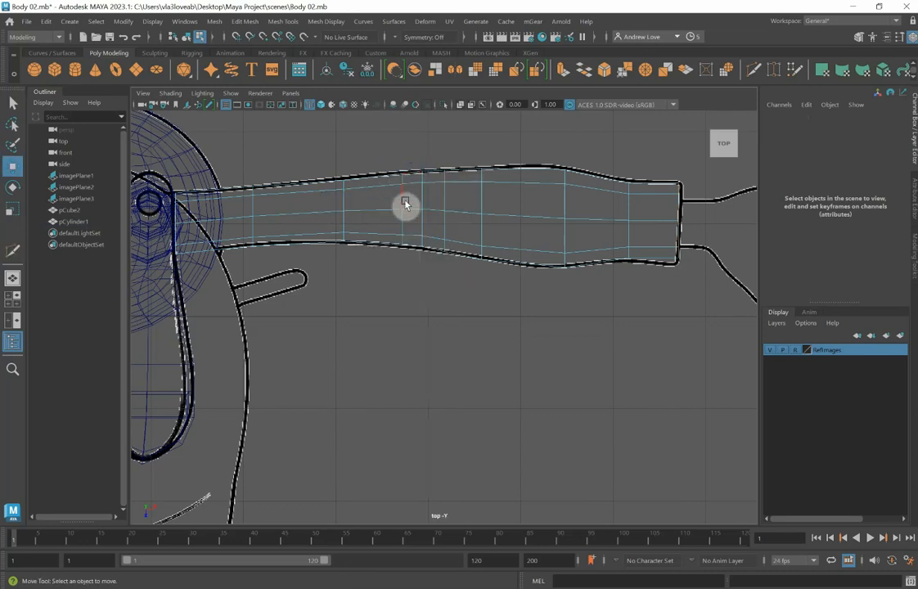
double_click(404, 204)
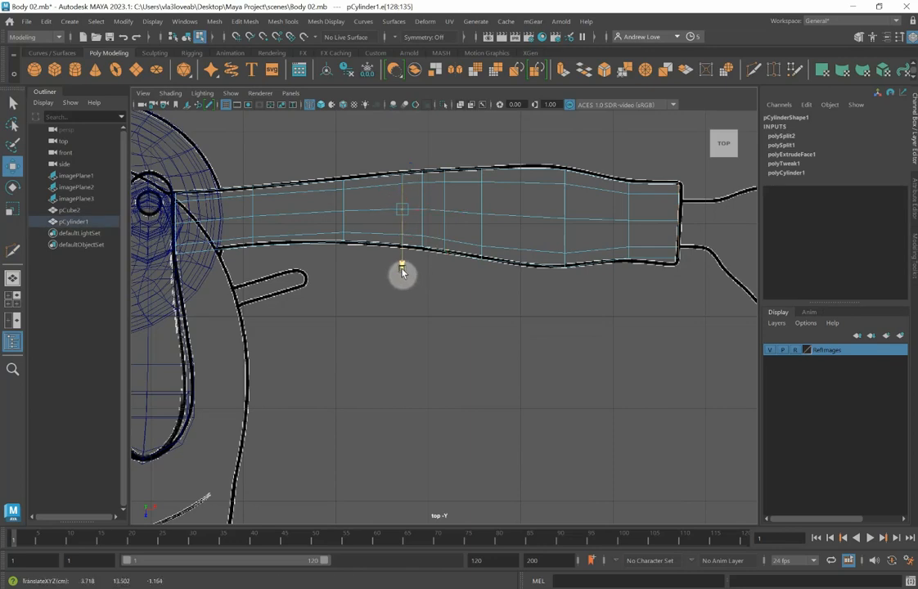
click(445, 228)
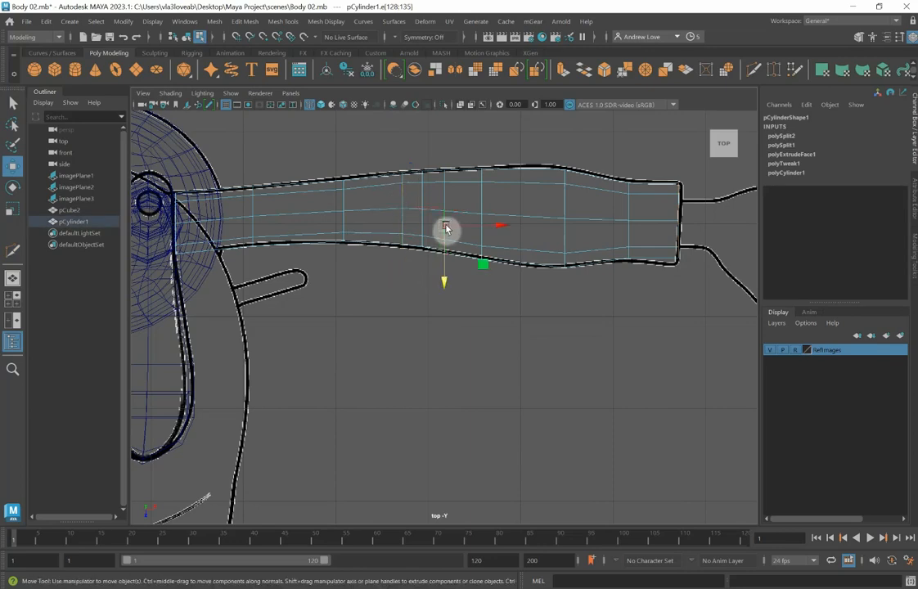
double_click(445, 227)
drag(446, 265, 446, 268)
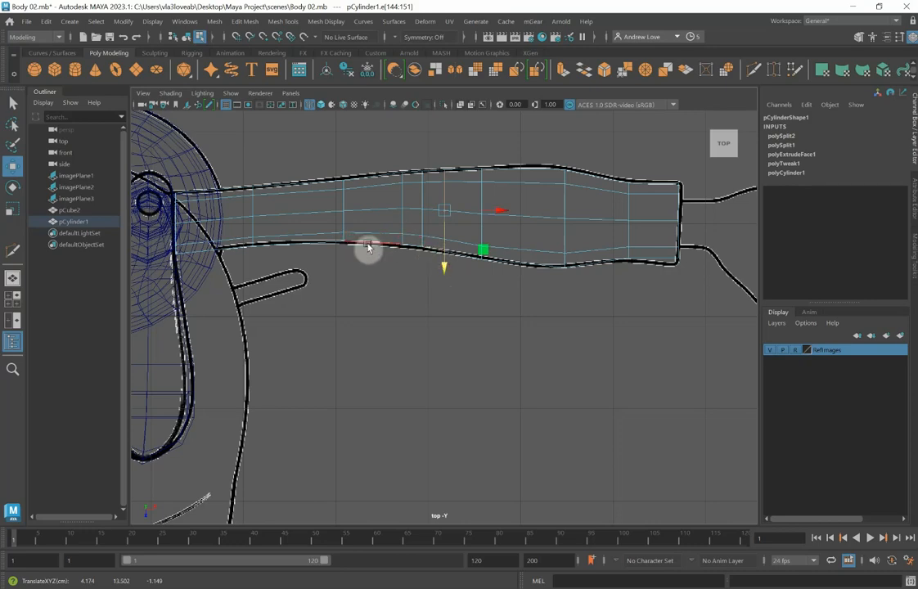
- Select the torso's shoulder faces facing the sleeve opening and circularize them
key(space)
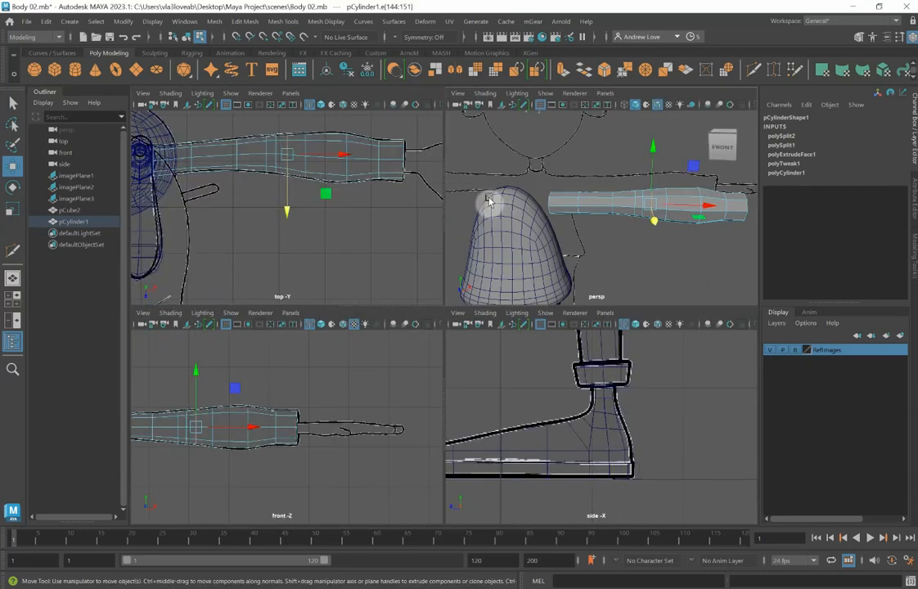
key(space)
alt+drag(541, 244, 434, 205)
alt+drag(301, 256, 368, 238)
click(372, 225)
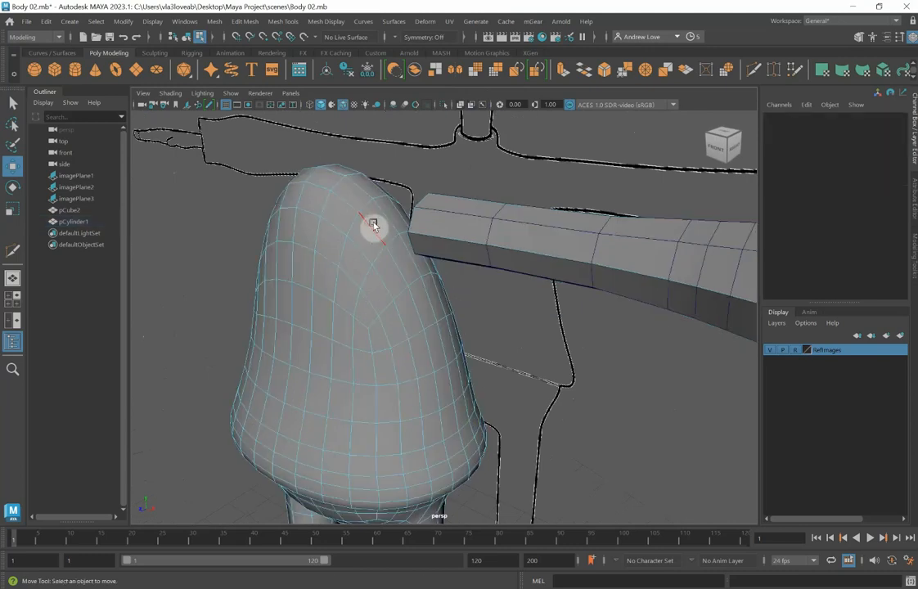
right_drag(375, 226, 385, 247)
click(381, 239)
alt+drag(264, 244, 229, 270)
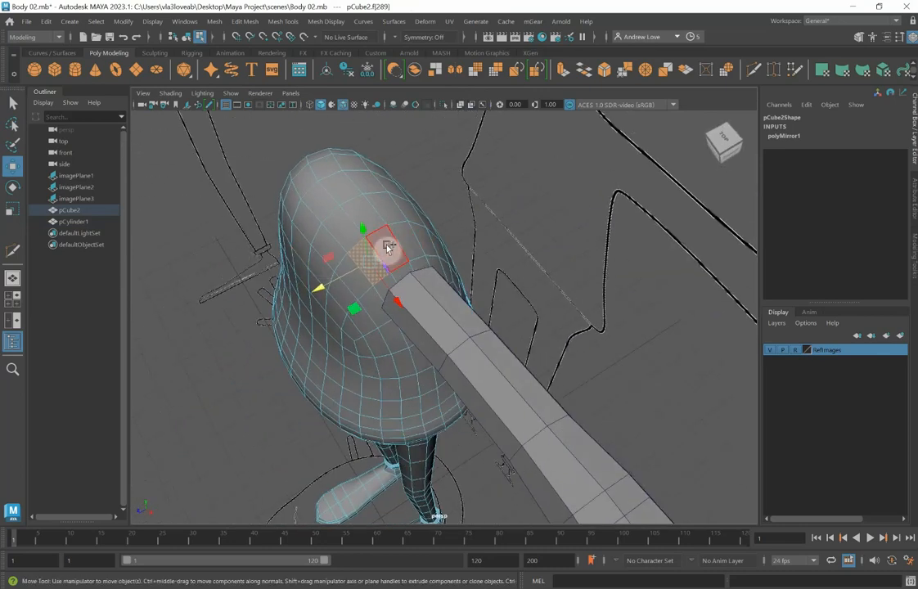
shift+drag(387, 248, 368, 283)
alt+drag(236, 287, 299, 264)
alt+drag(487, 273, 424, 282)
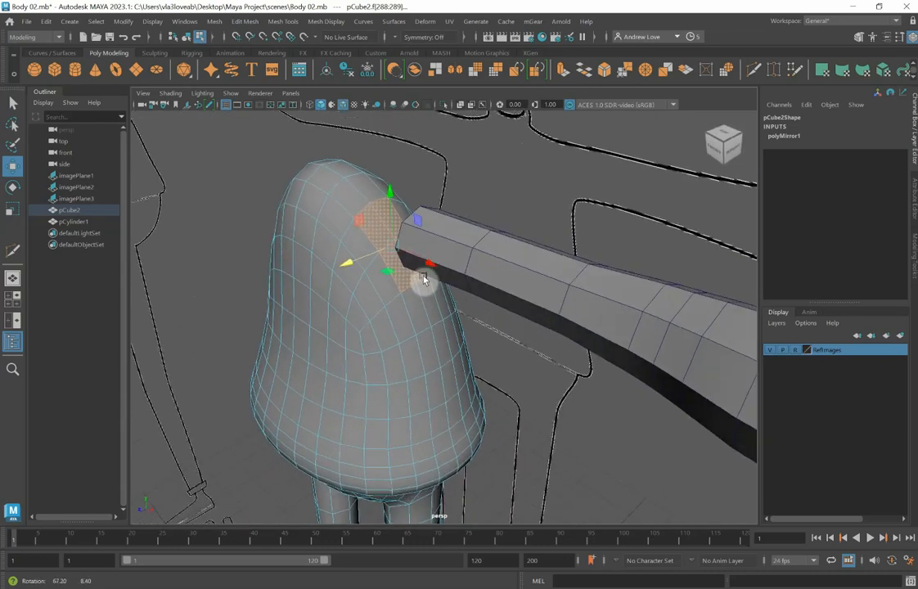
click(727, 70)
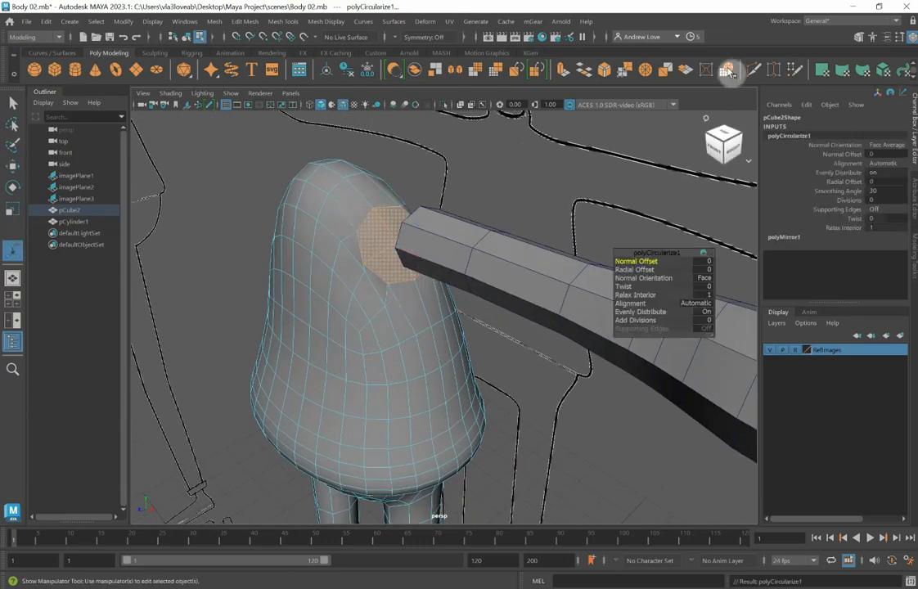
- Move the circularized shoulder faces to the arm junction in the front reference and rotate them to fit
mouse_move(311, 313)
alt+mouse_down()
mouse_move(272, 314)
mouse_move(315, 305)
alt+mouse_up()
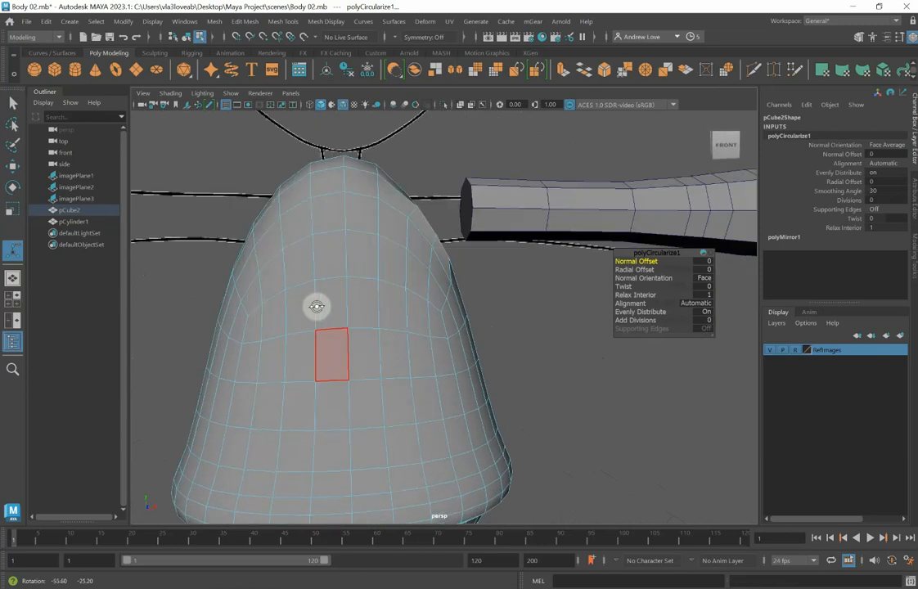
key(w)
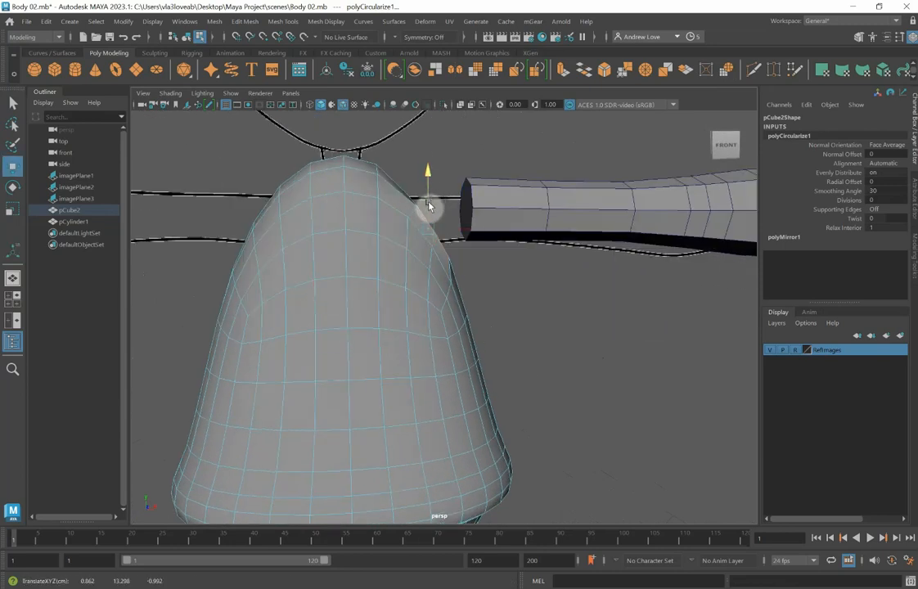
drag(428, 204, 436, 185)
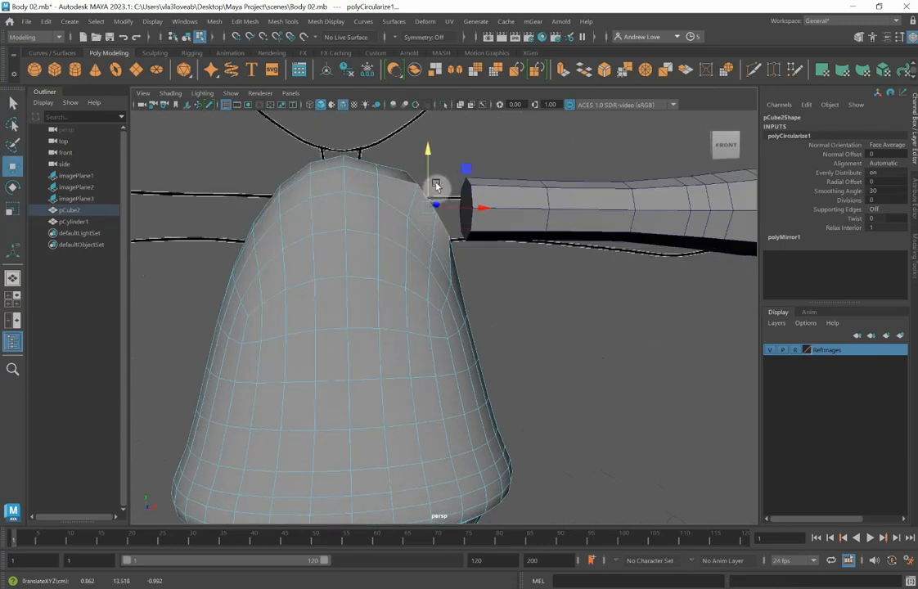
key(space)
key(space)
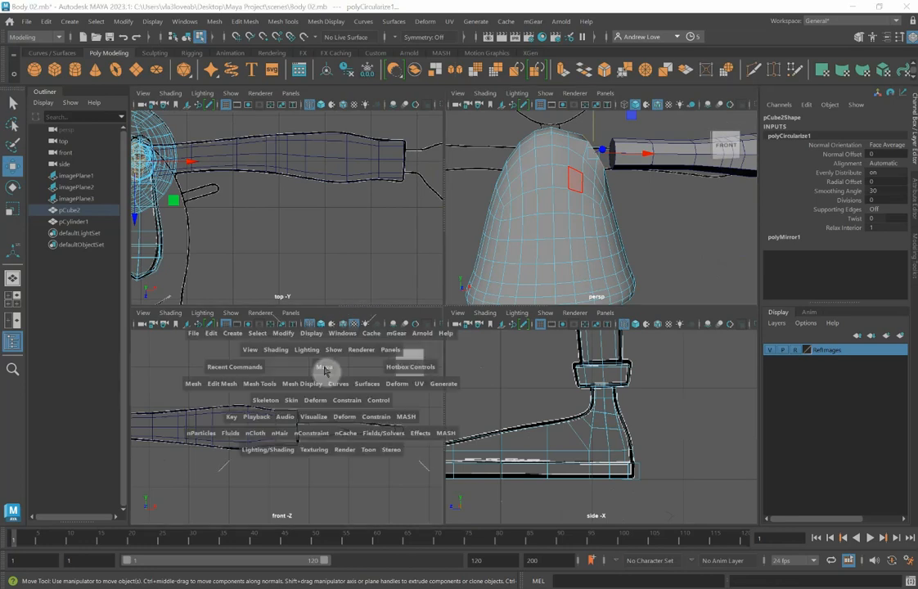
key(f)
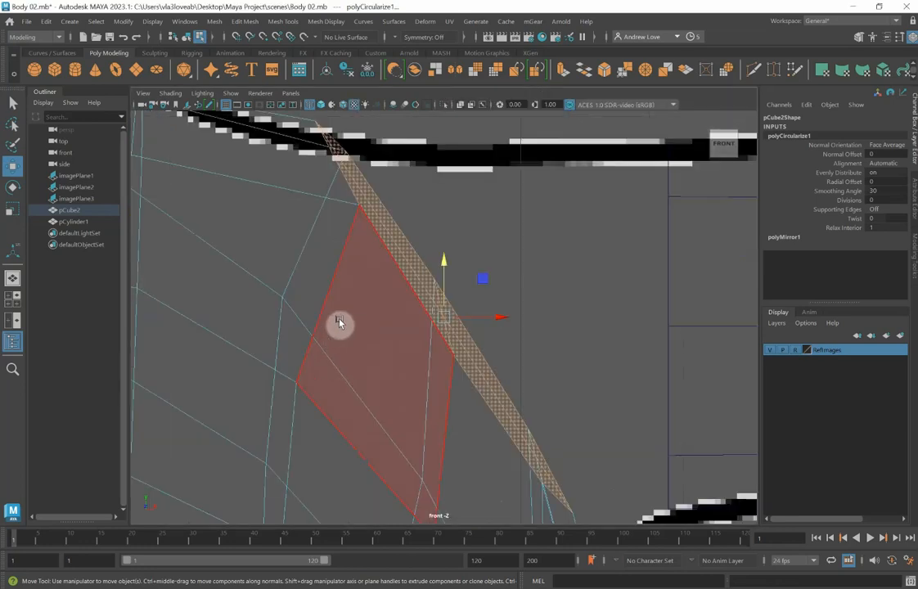
scroll(340, 322, down, 5)
scroll(343, 320, up, 5)
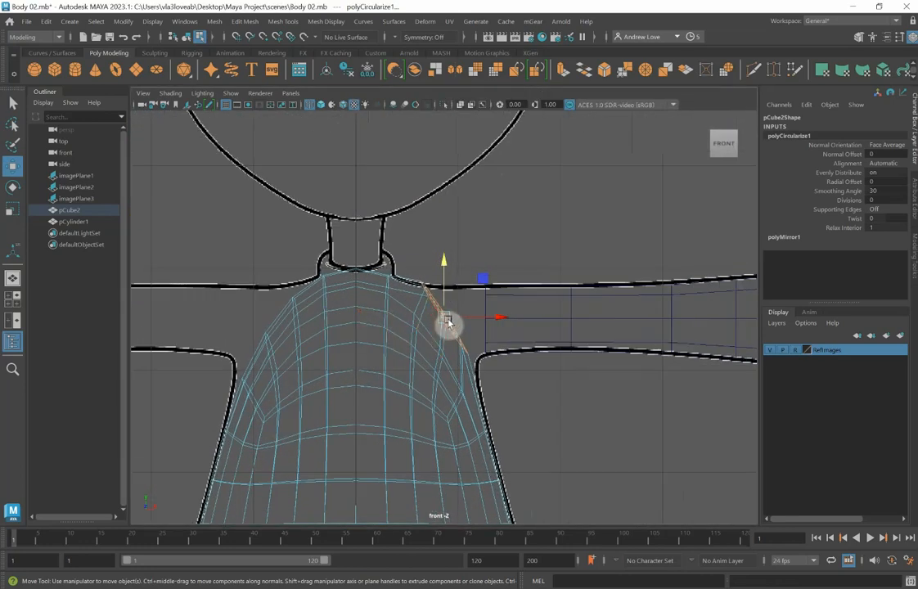
drag(452, 323, 455, 326)
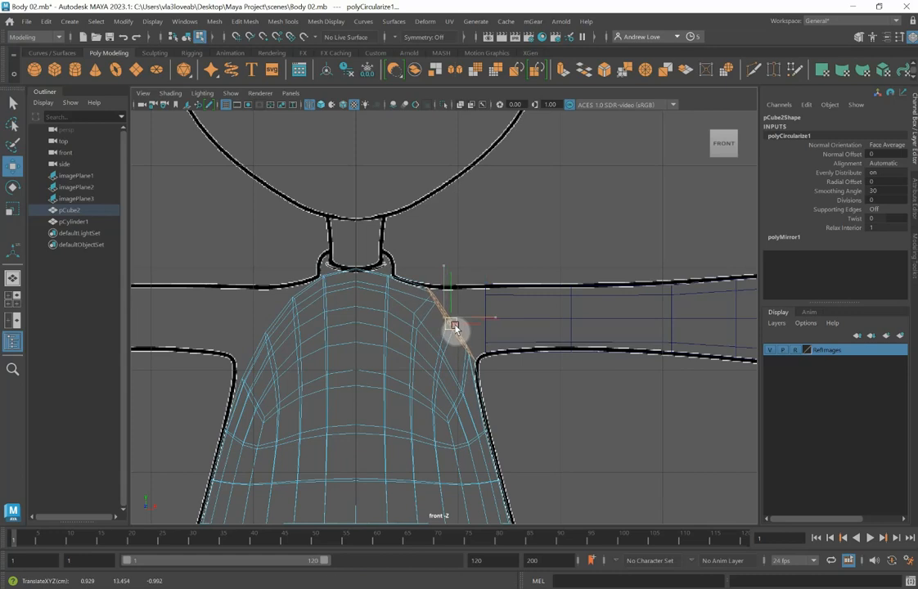
key(e)
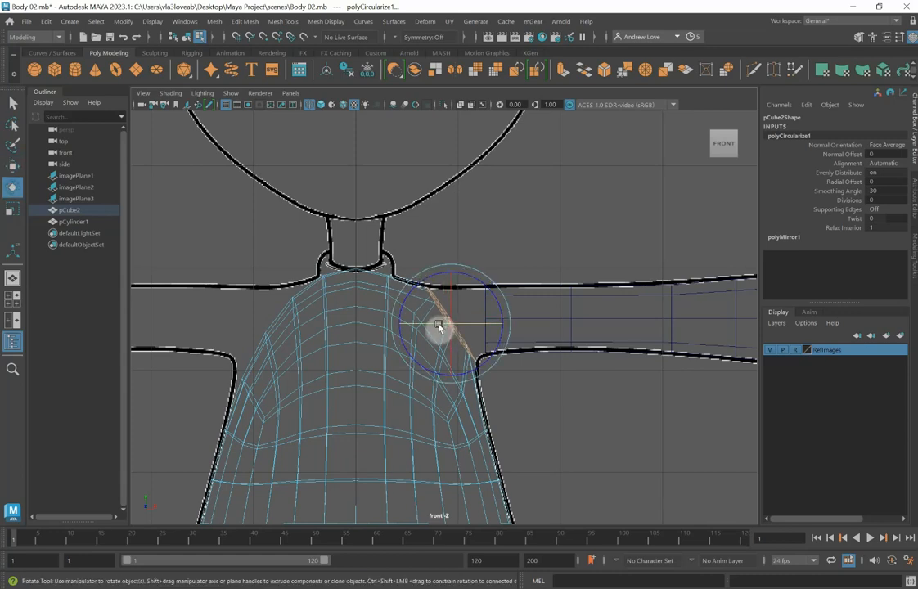
drag(443, 335, 436, 324)
- Delete the circularized shoulder faces on the torso and the cap face at the sleeve's shoulder end
key(space)
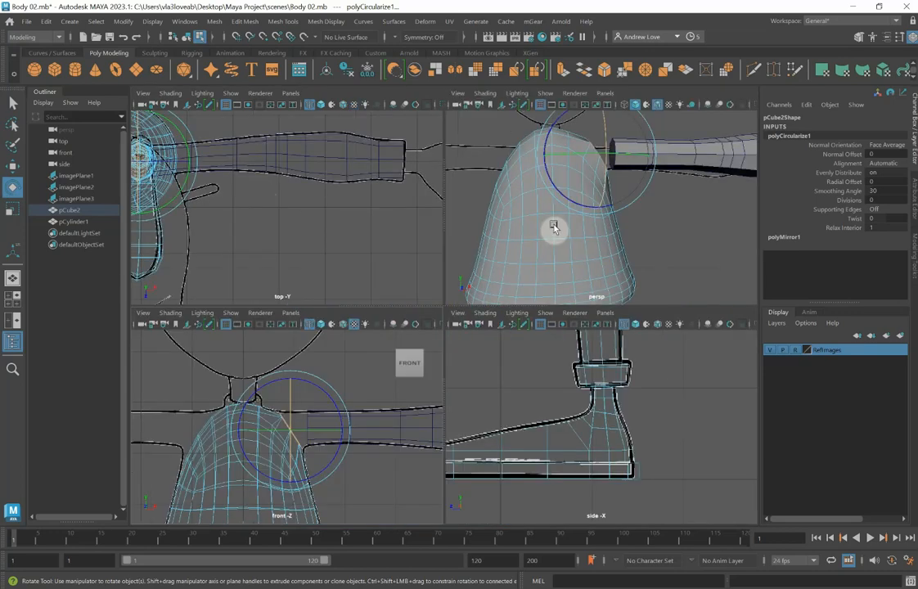
key(space)
mouse_move(588, 268)
alt+mouse_down()
mouse_move(512, 318)
mouse_move(511, 301)
mouse_move(576, 283)
mouse_move(584, 256)
alt+mouse_up()
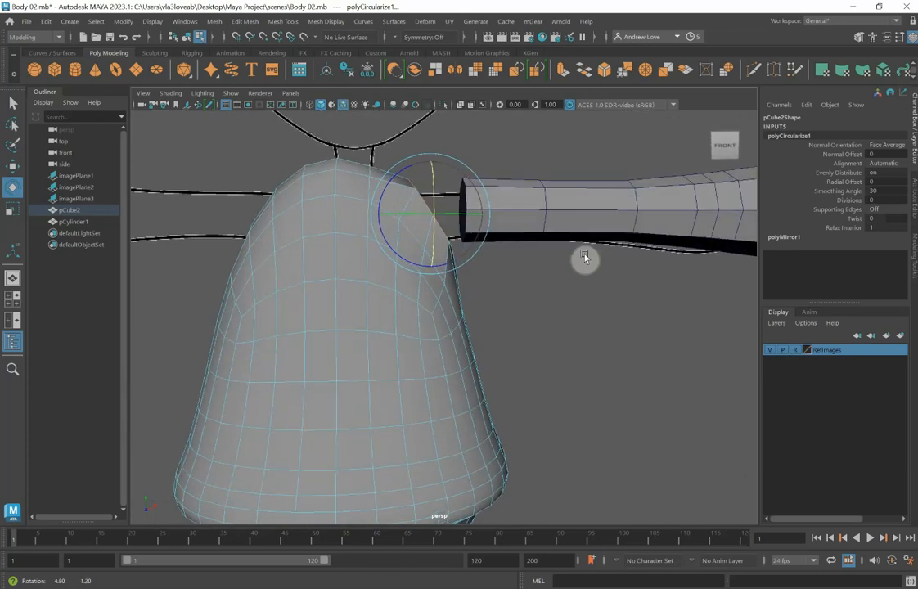
click(584, 256)
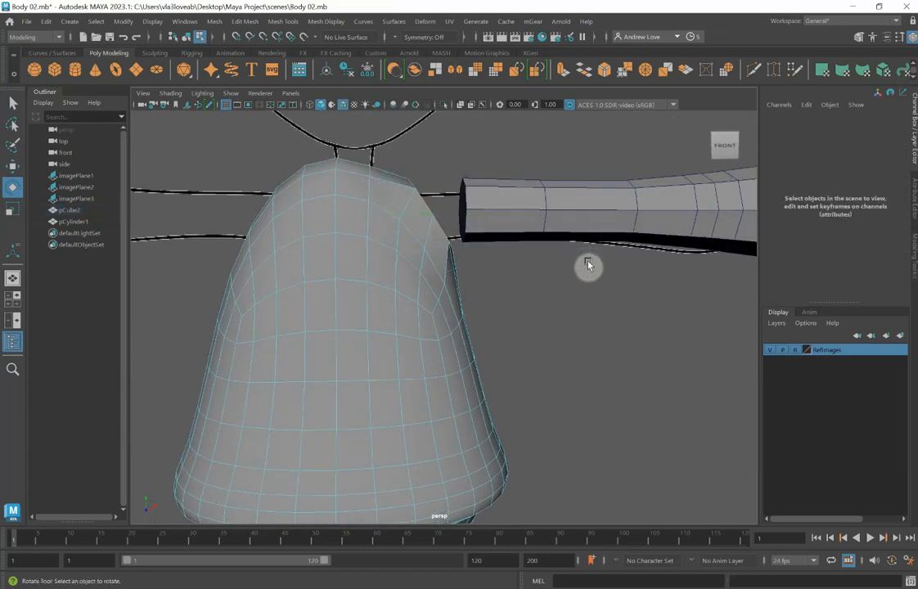
alt+drag(526, 308, 534, 311)
click(474, 213)
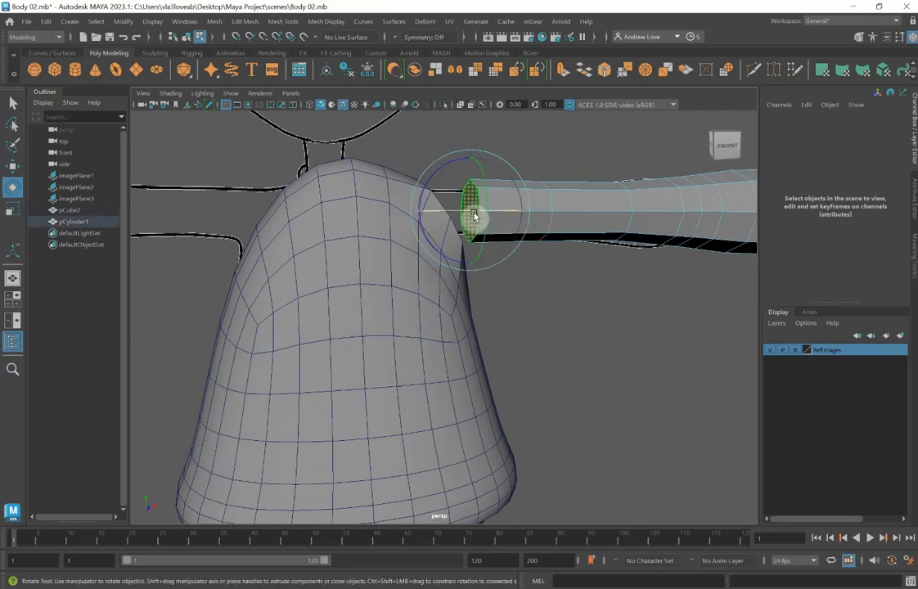
key(Delete)
- Select the border edge loop of the torso's armhole and scale it uniformly to 0.951
alt+drag(566, 327, 481, 371)
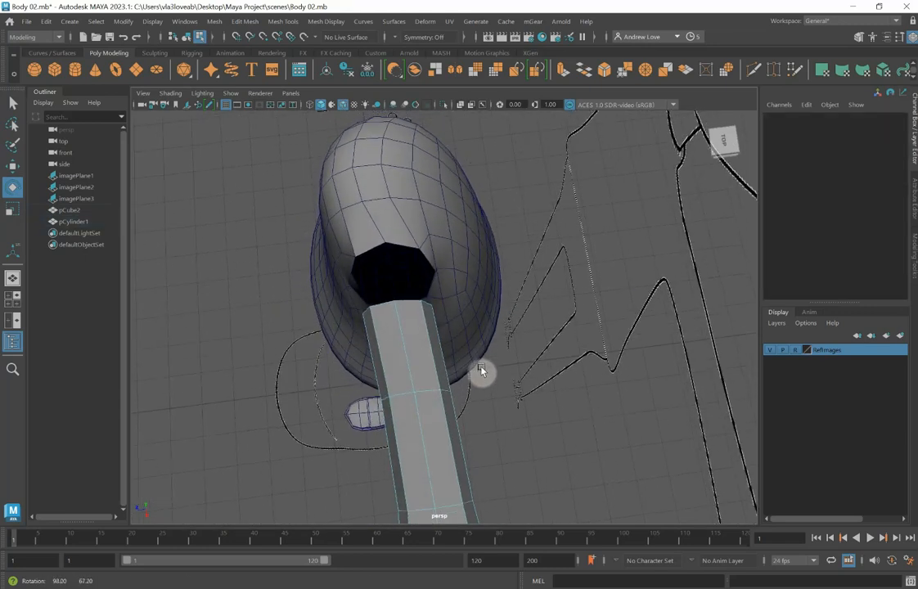
right_click(370, 223)
click(373, 221)
right_drag(373, 223, 373, 194)
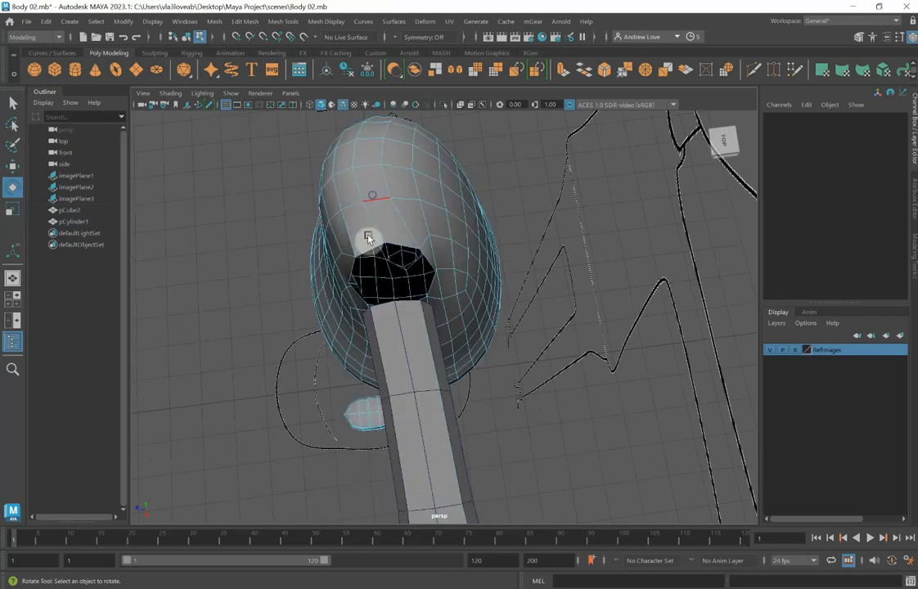
double_click(367, 250)
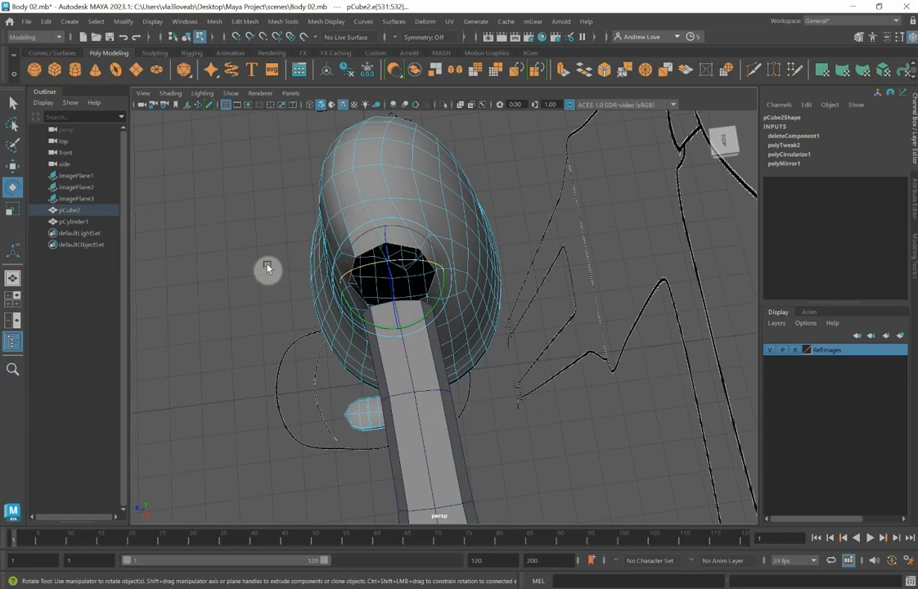
alt+drag(267, 266, 255, 269)
key(r)
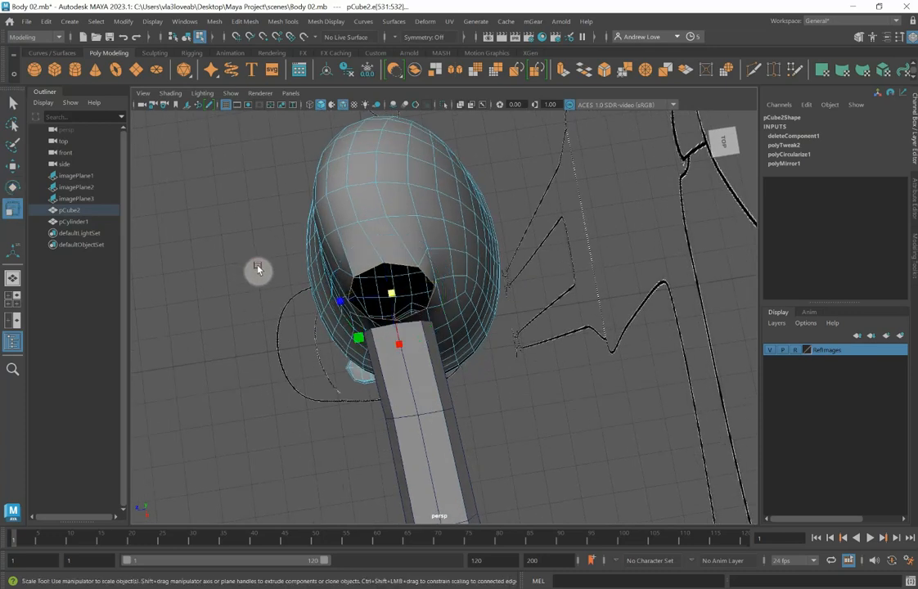
drag(386, 294, 389, 292)
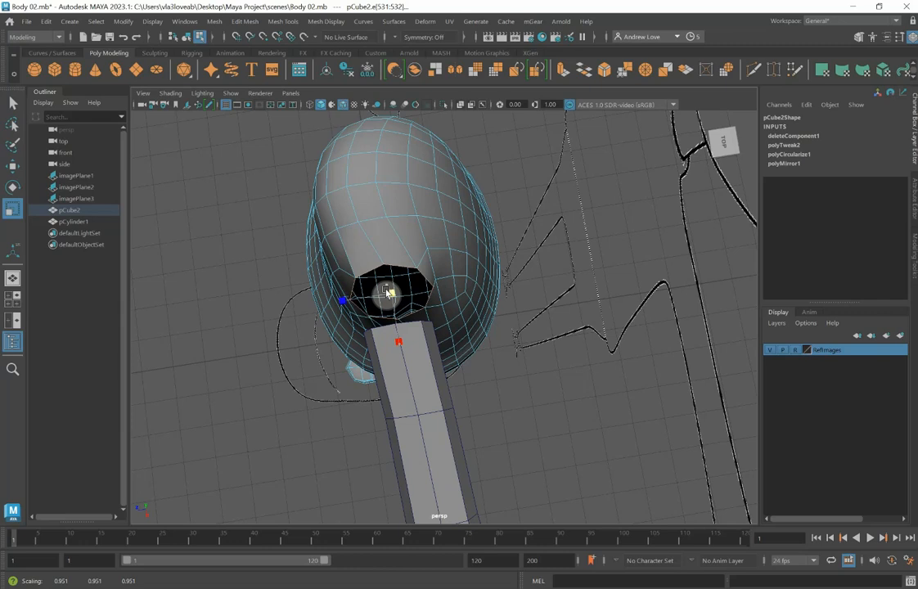
click(420, 358)
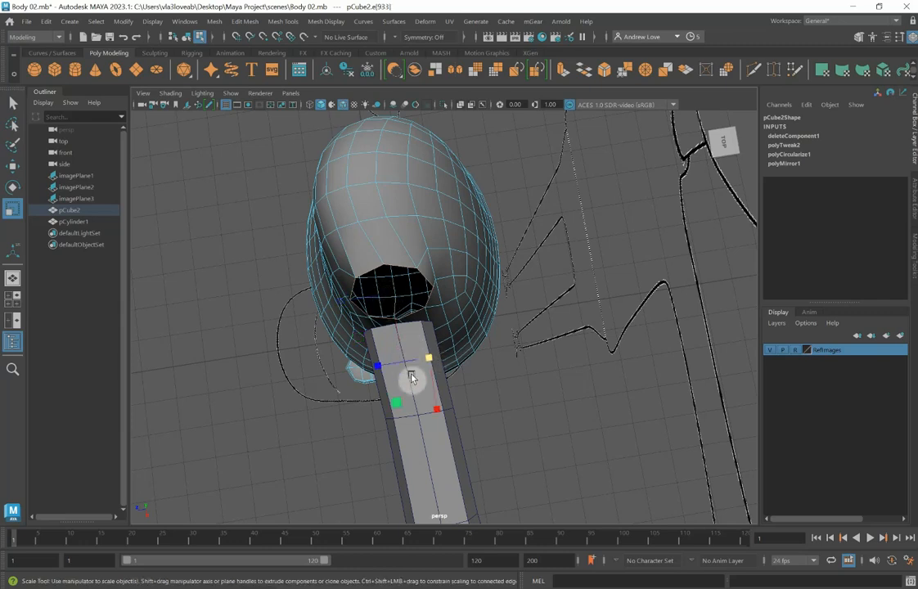
right_click(414, 377)
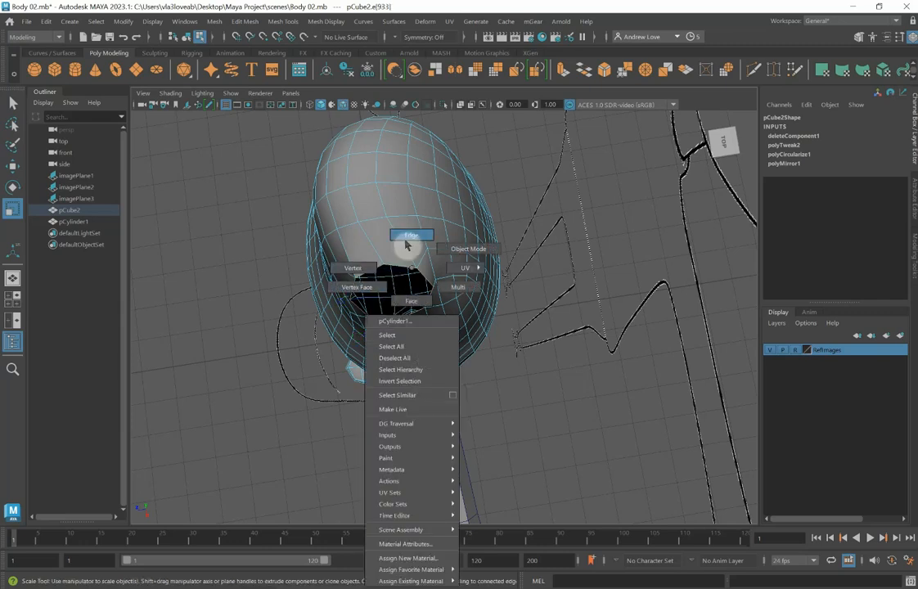
click(412, 301)
click(430, 424)
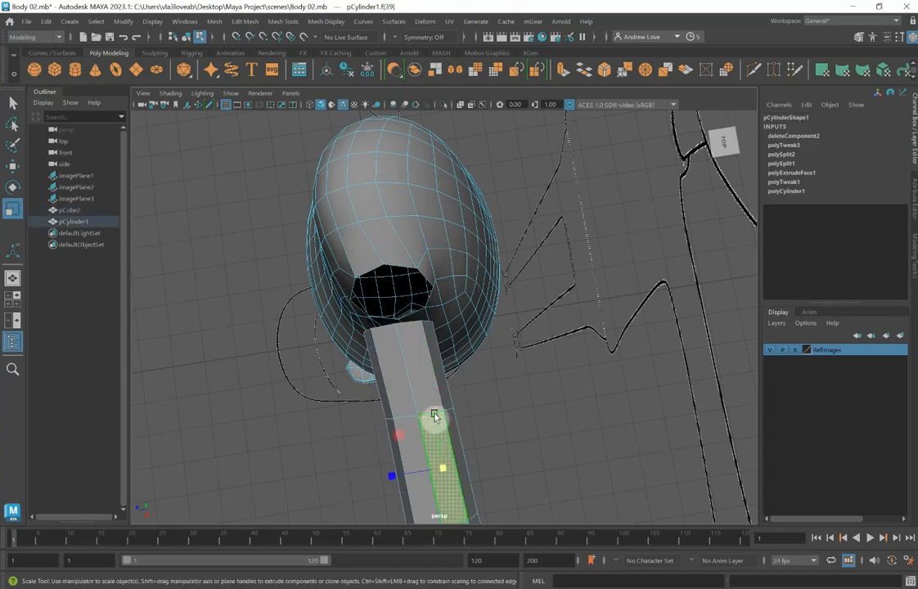
shift+click(357, 246)
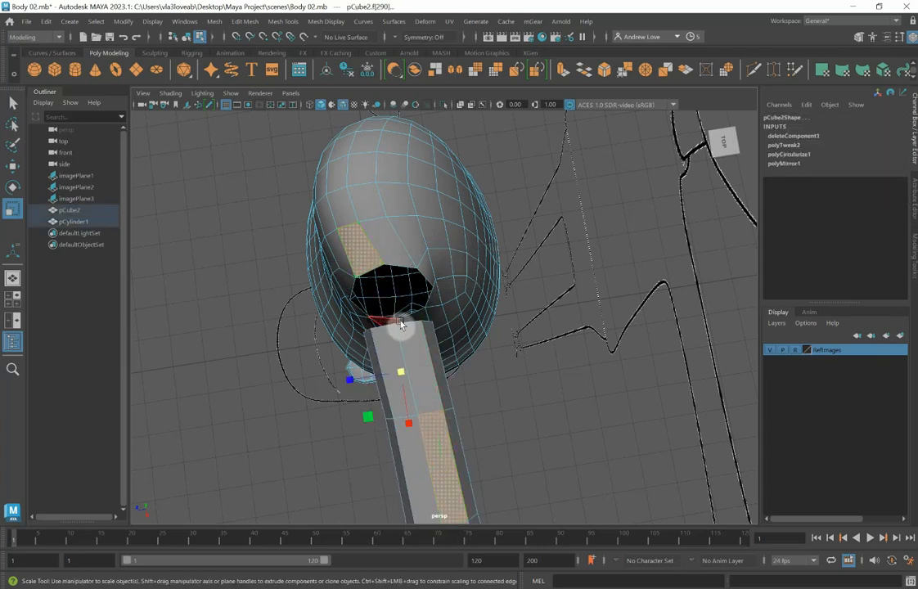
- Select the sleeve and torso as whole objects and combine them into one mesh
right_drag(421, 368, 480, 265)
right_click(420, 370)
right_drag(421, 370, 467, 256)
shift+click(424, 243)
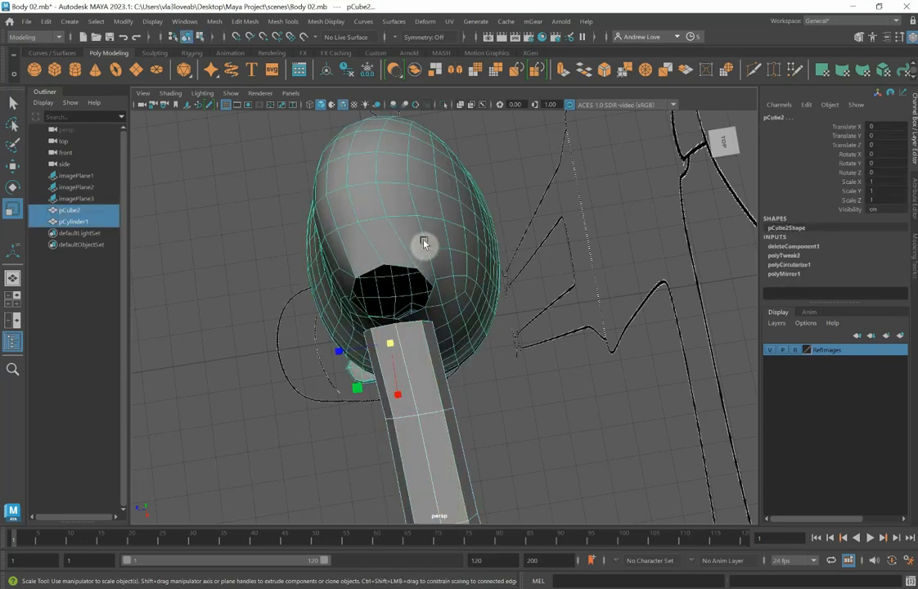
click(416, 72)
- Select the border edge loops of the torso's armhole and the sleeve's shoulder end and bridge them
alt+drag(252, 297, 248, 283)
right_click(383, 270)
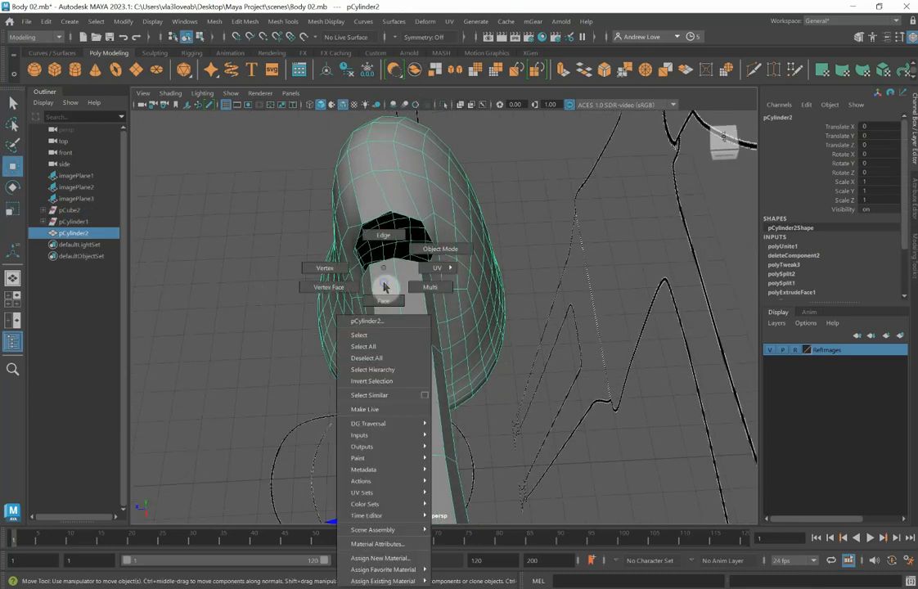
click(382, 235)
click(379, 263)
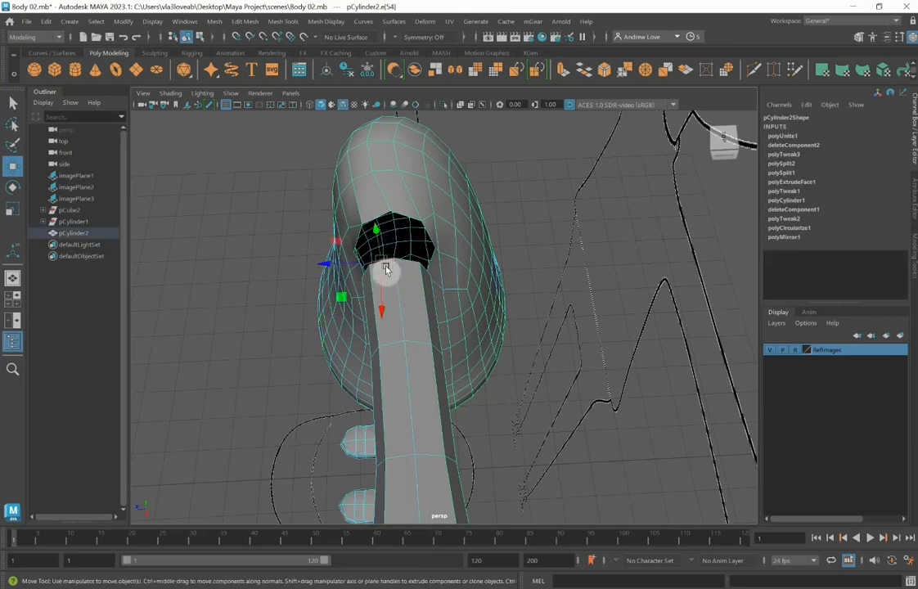
double_click(407, 268)
drag(407, 267, 409, 219)
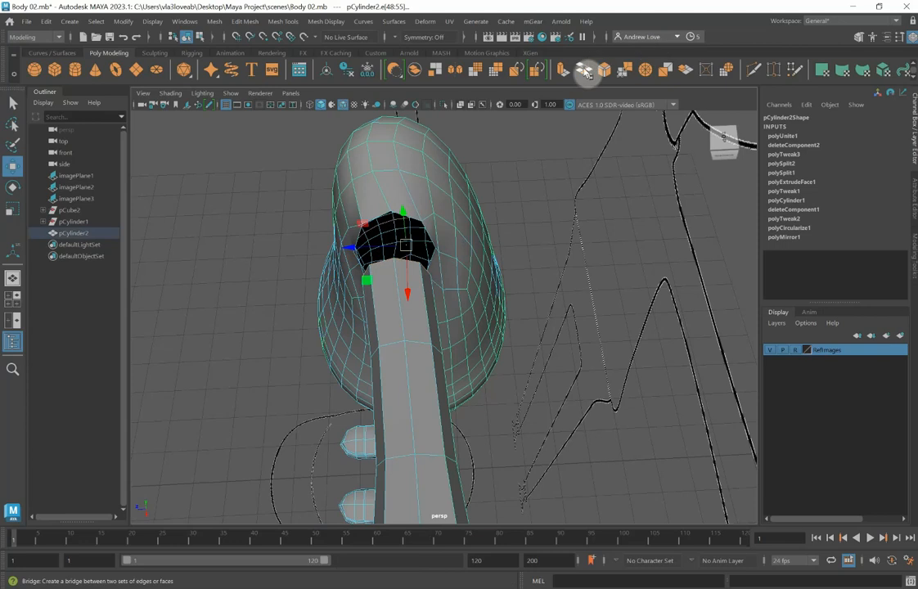
click(586, 72)
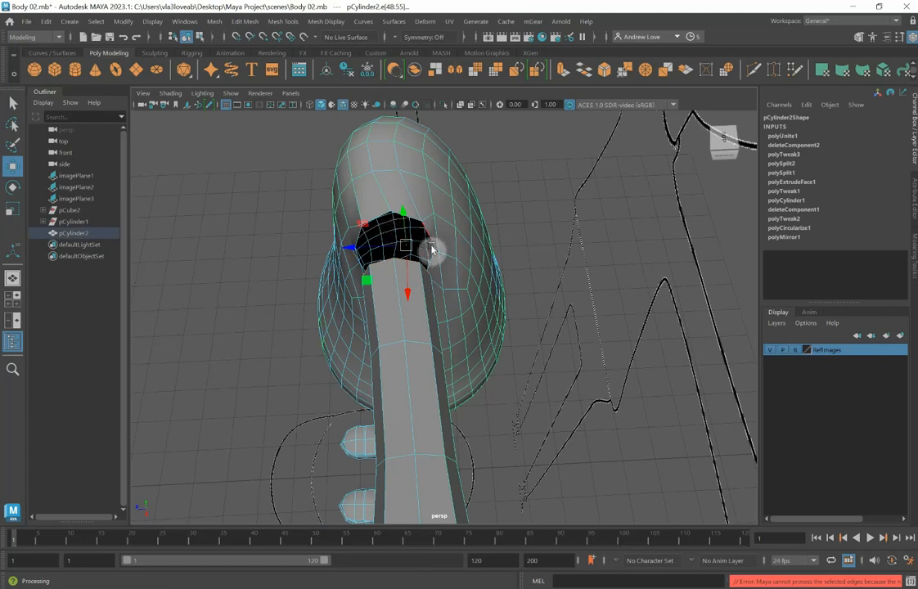
double_click(416, 264)
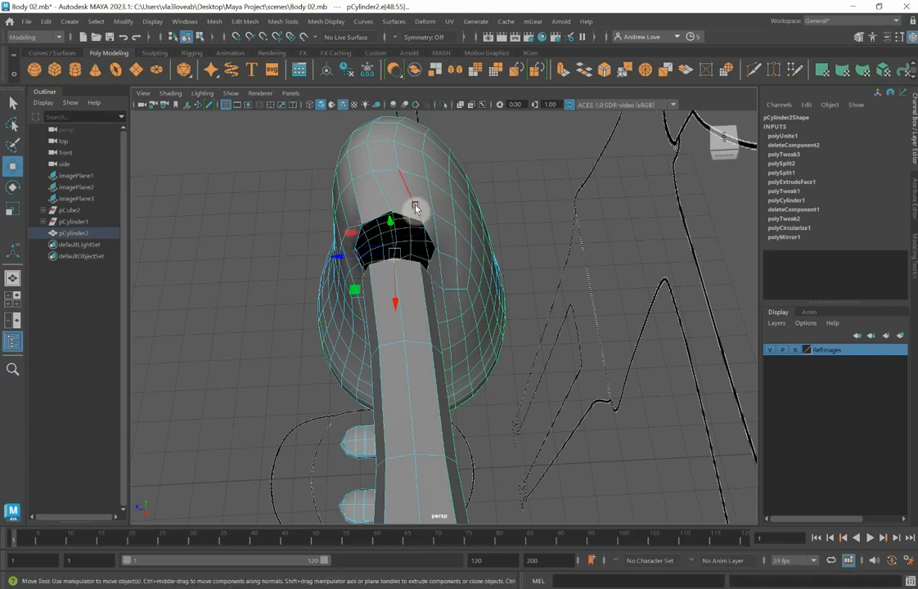
click(587, 71)
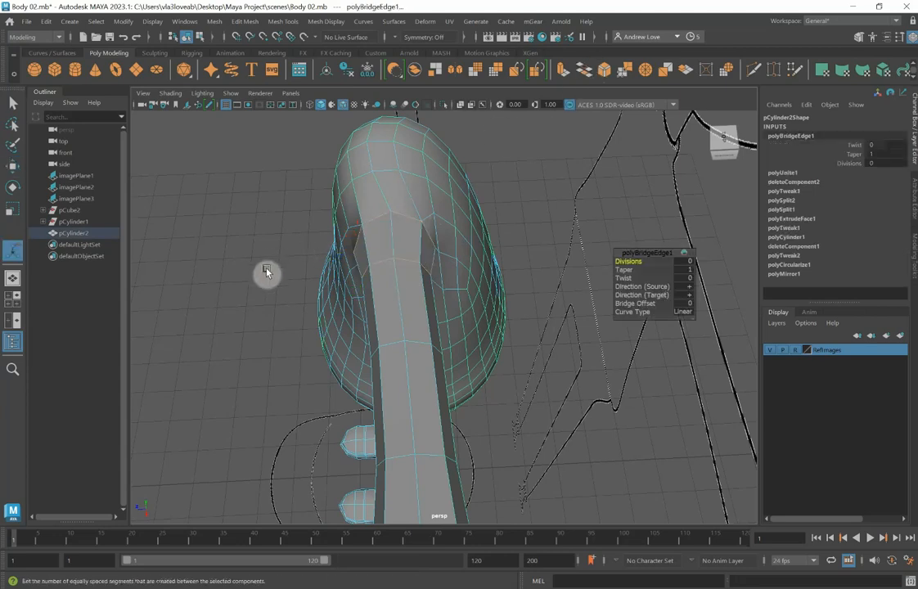
- Slide the torso vertices beside the bridged shoulder joint along the depth axis to even out the surrounding edges
alt+drag(265, 273, 264, 287)
alt+drag(199, 226, 397, 271)
right_drag(385, 281, 320, 270)
alt+drag(296, 295, 272, 306)
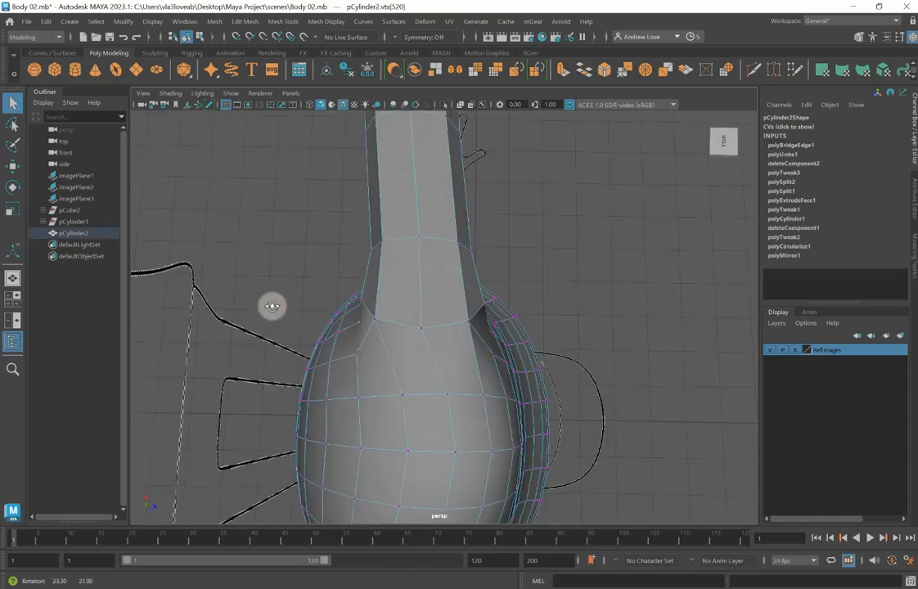
key(w)
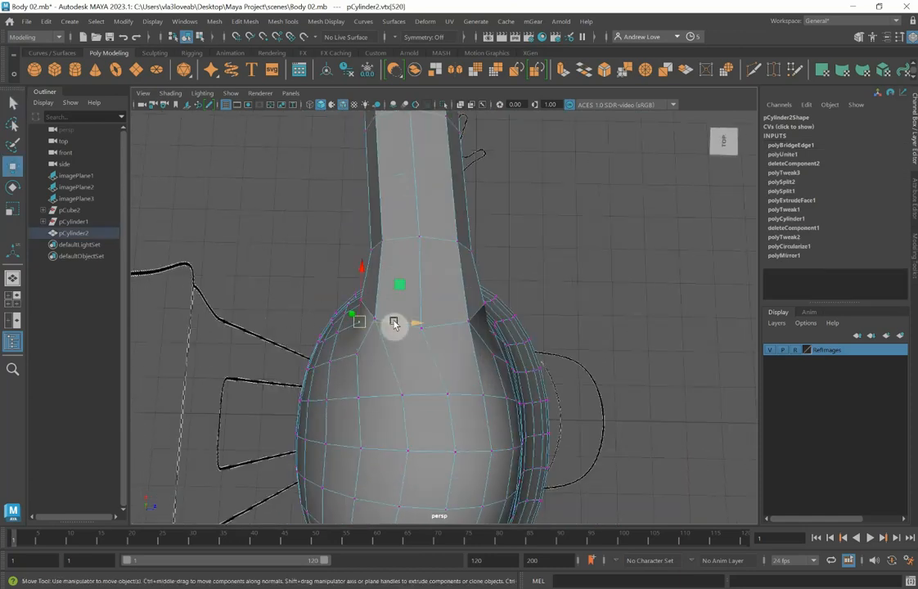
click(390, 323)
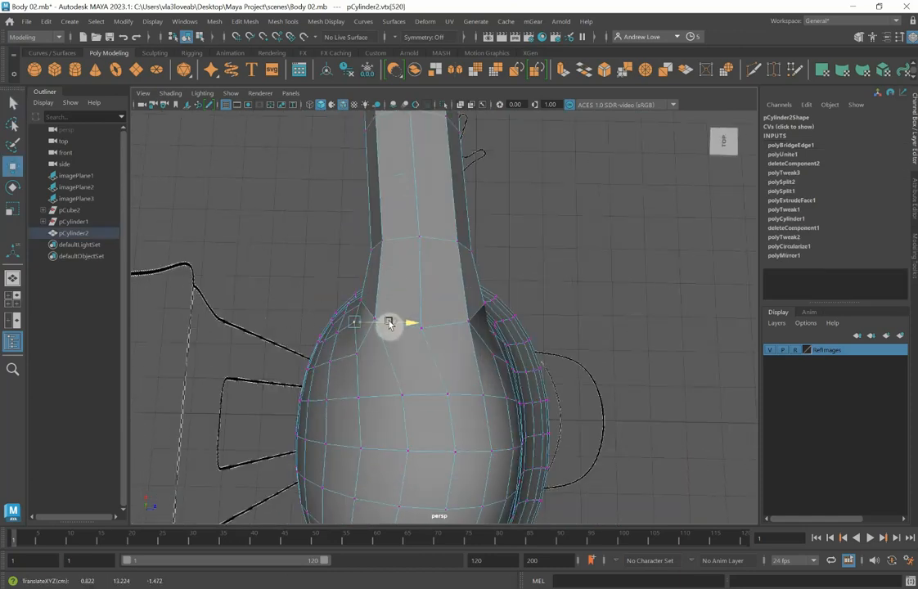
click(494, 330)
- Adjust the torso vertices at the front and back of the lower armhole along the depth axis to space them evenly
alt+drag(600, 306, 425, 268)
click(450, 287)
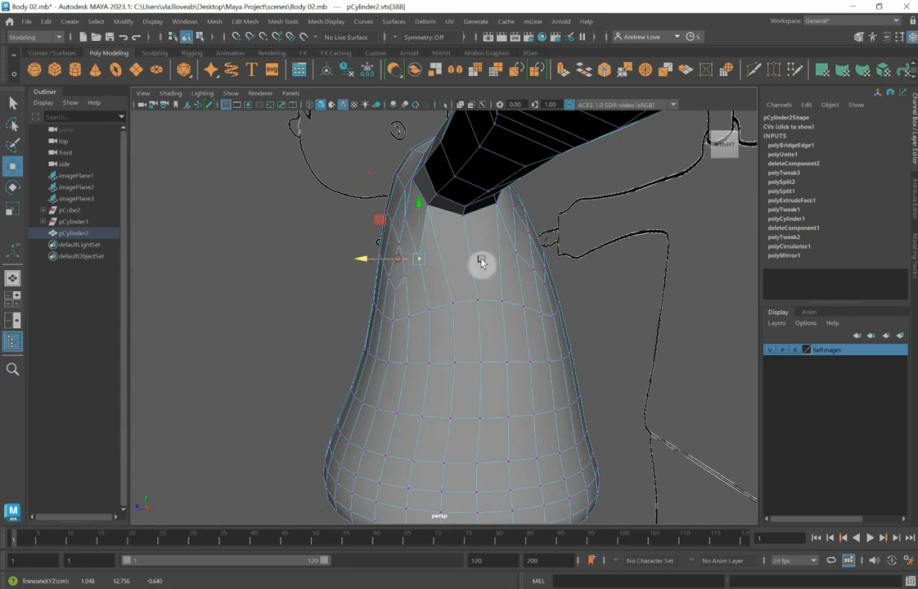
alt+drag(481, 260, 393, 272)
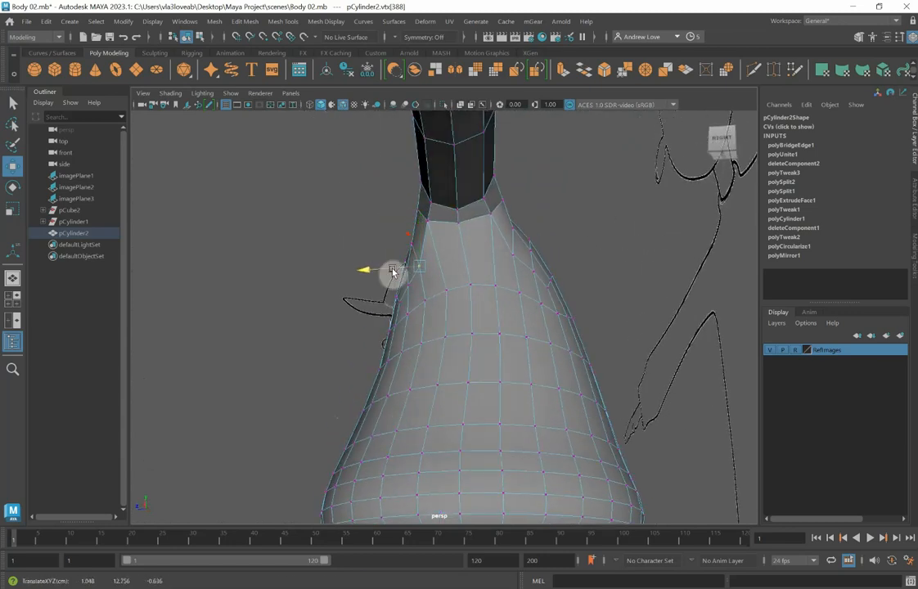
click(485, 259)
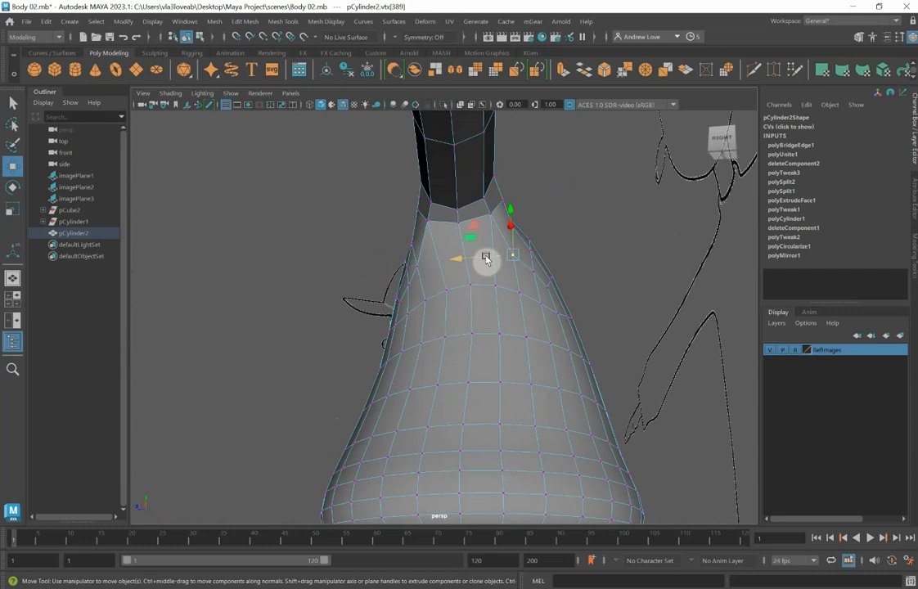
drag(485, 258, 487, 259)
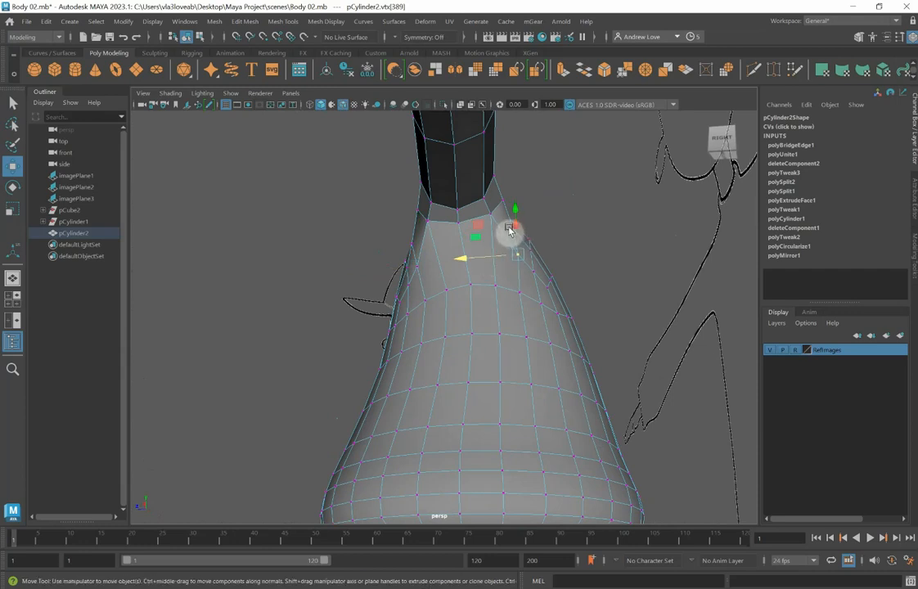
click(473, 231)
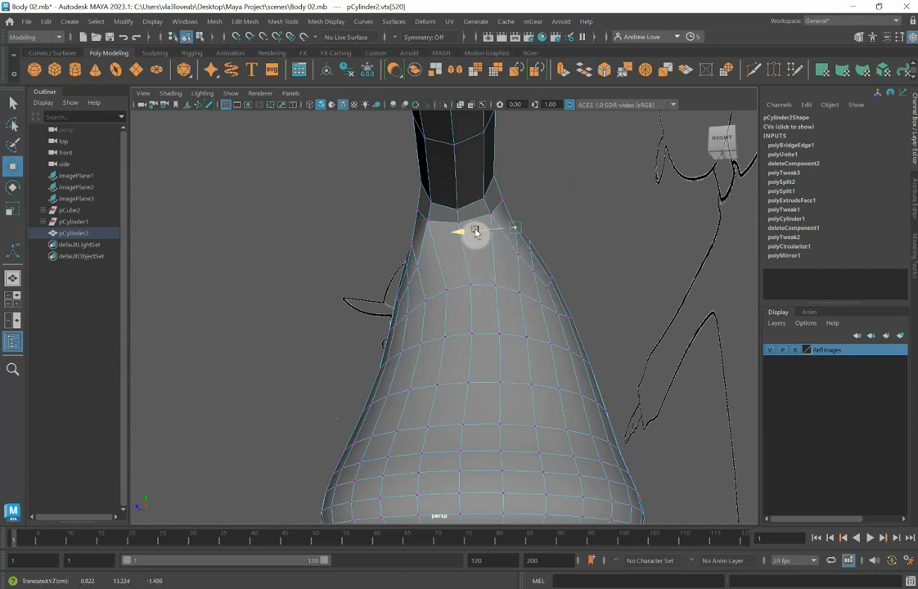
- Select the upper shoulder vertices at the sleeve junction in the front view and nudge them vertically toward the reference outline
alt+drag(488, 288, 582, 305)
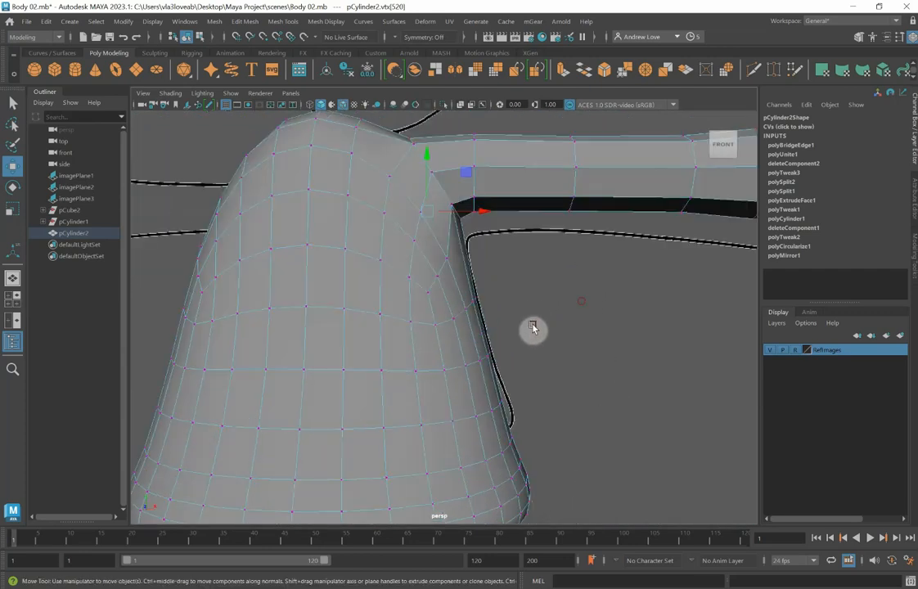
key(space)
key(space)
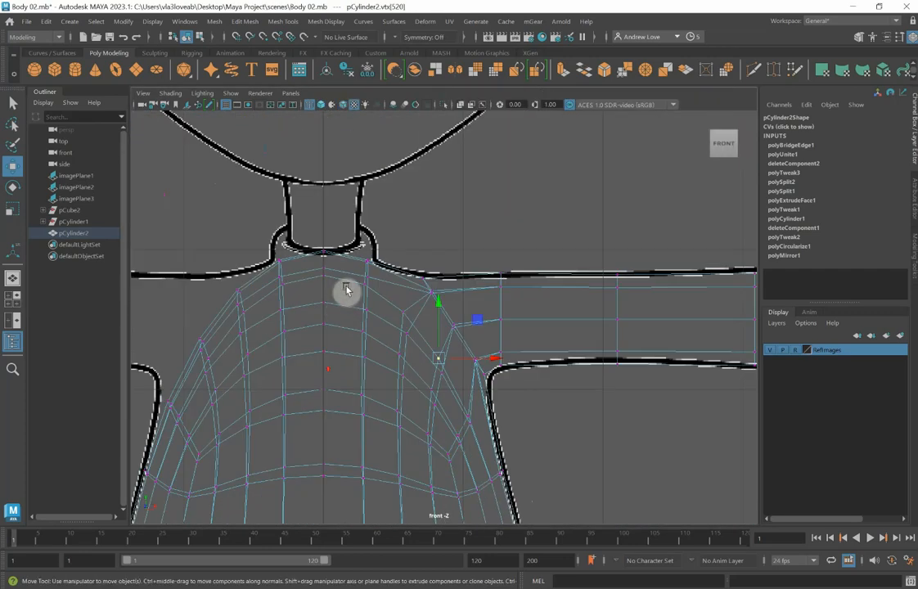
scroll(376, 274, up, 1)
drag(431, 284, 423, 262)
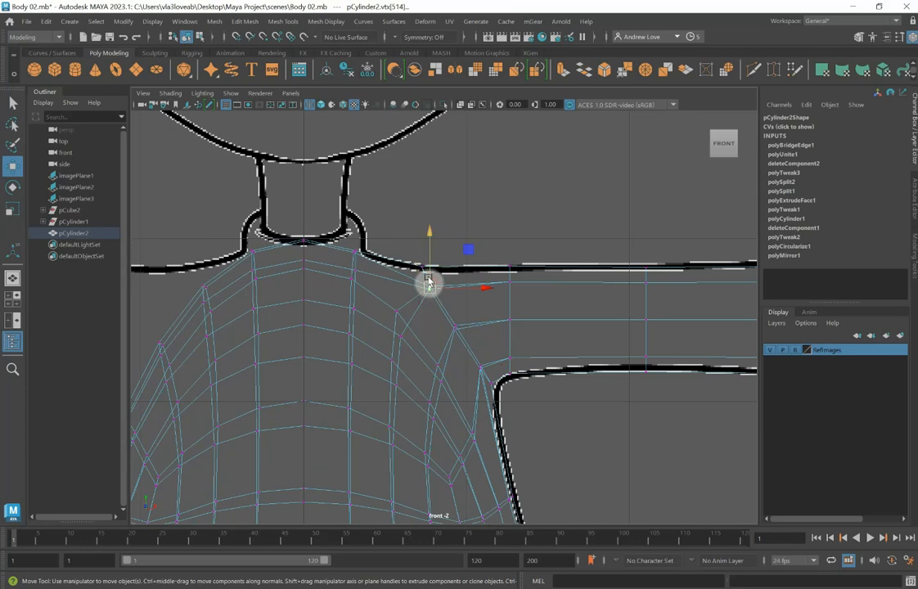
drag(428, 282, 430, 282)
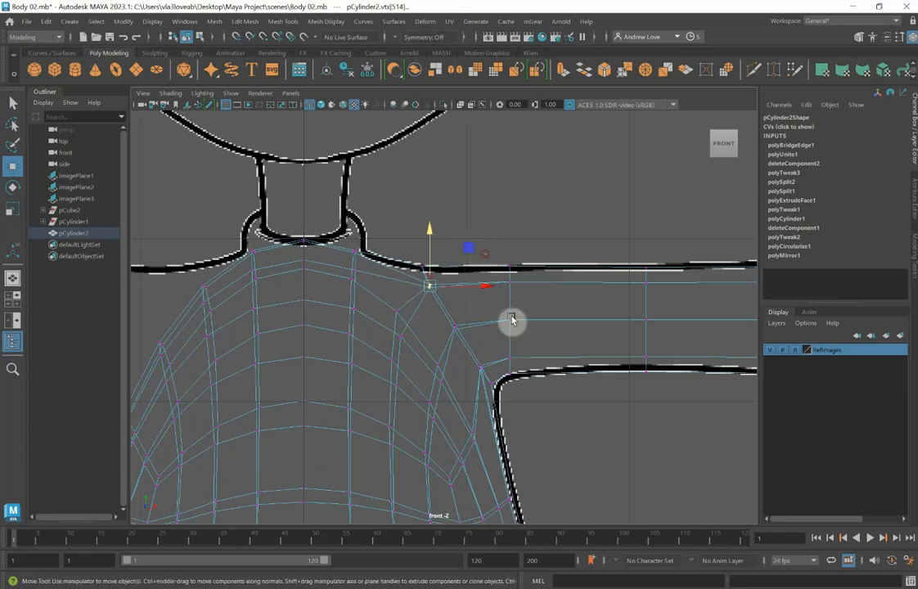
- Move the sleeve's first vertex ring outward from the shoulder and insert two edge loops across the bridged section
drag(485, 254, 540, 372)
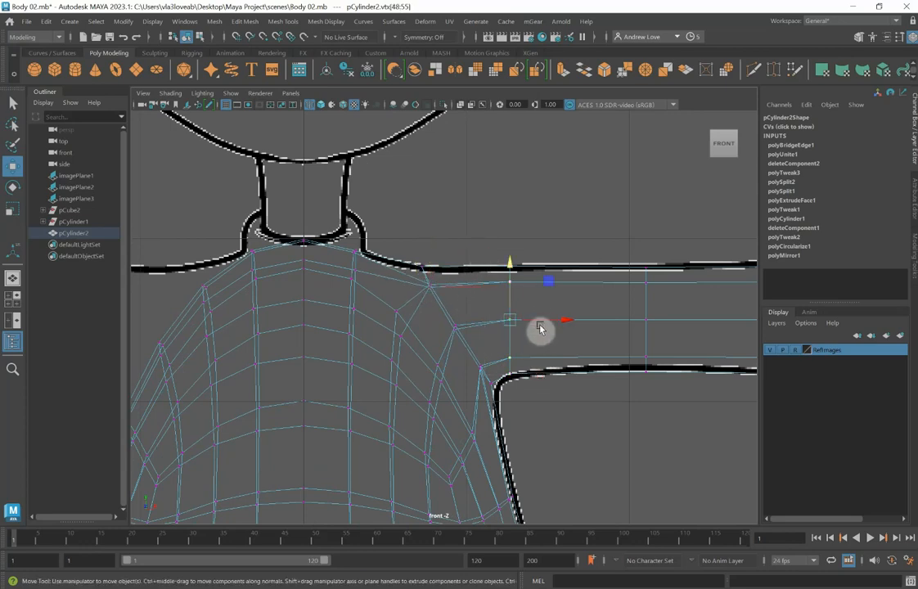
drag(546, 317, 565, 315)
click(754, 72)
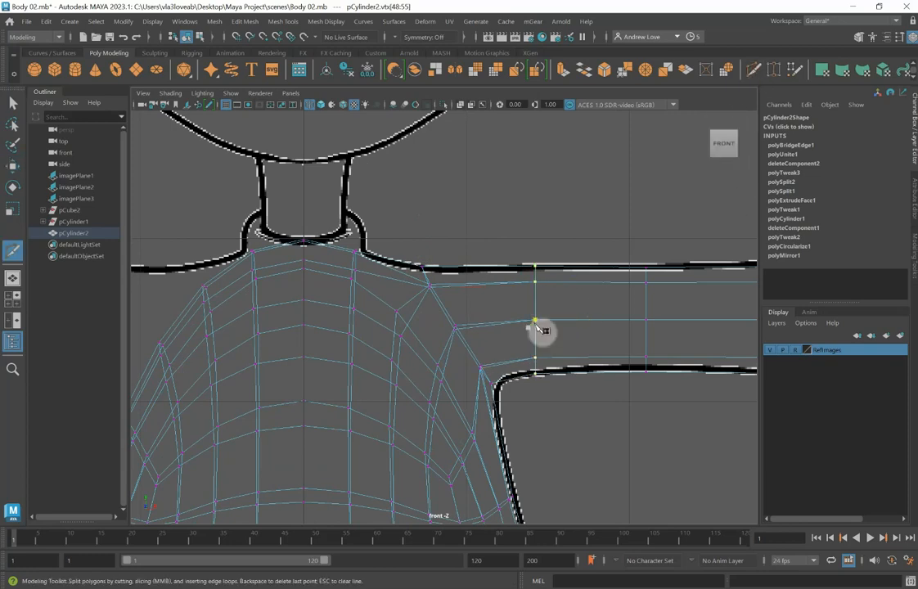
key(ctrl)
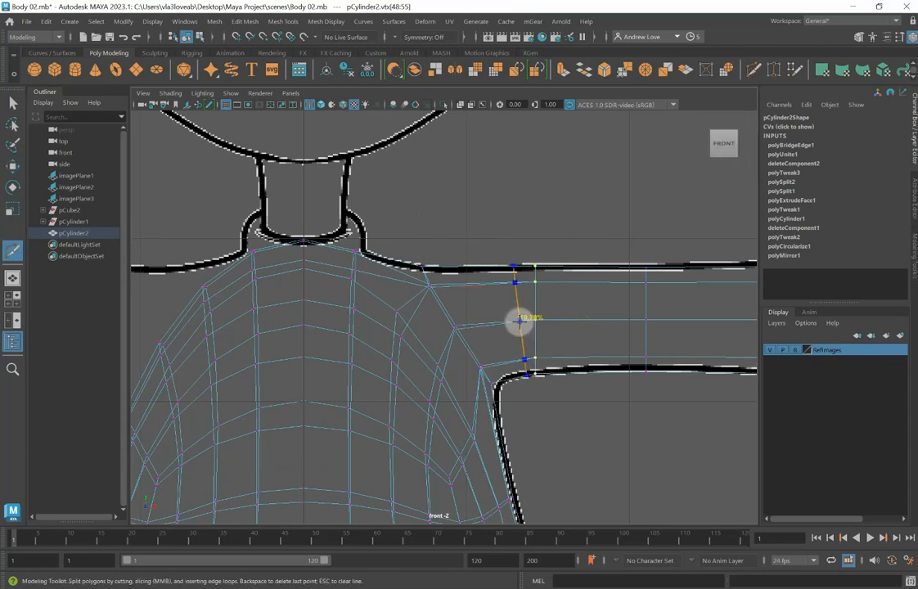
ctrl+click(514, 322)
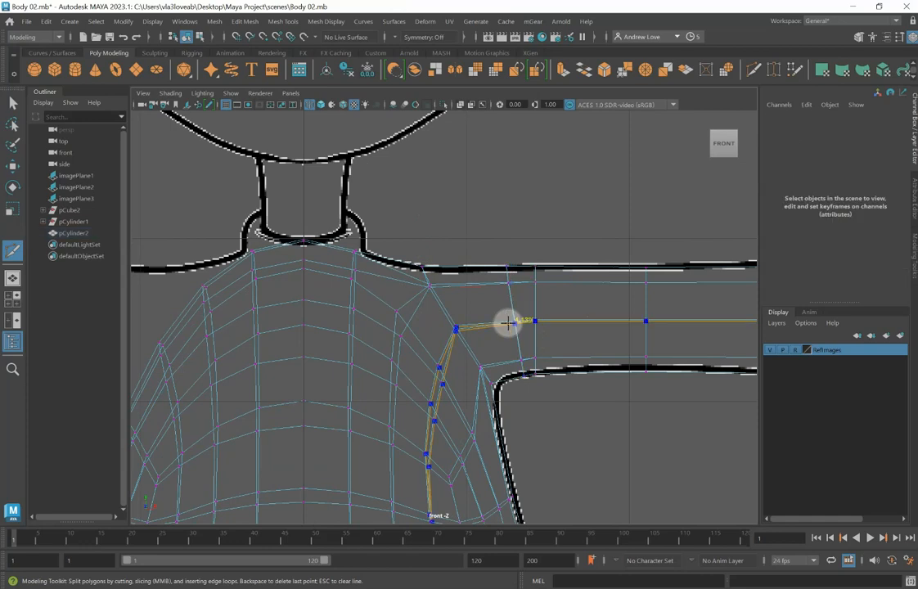
- Move the armpit corner vertices down onto the curve of the front reference outline
alt+right_drag(559, 410, 567, 429)
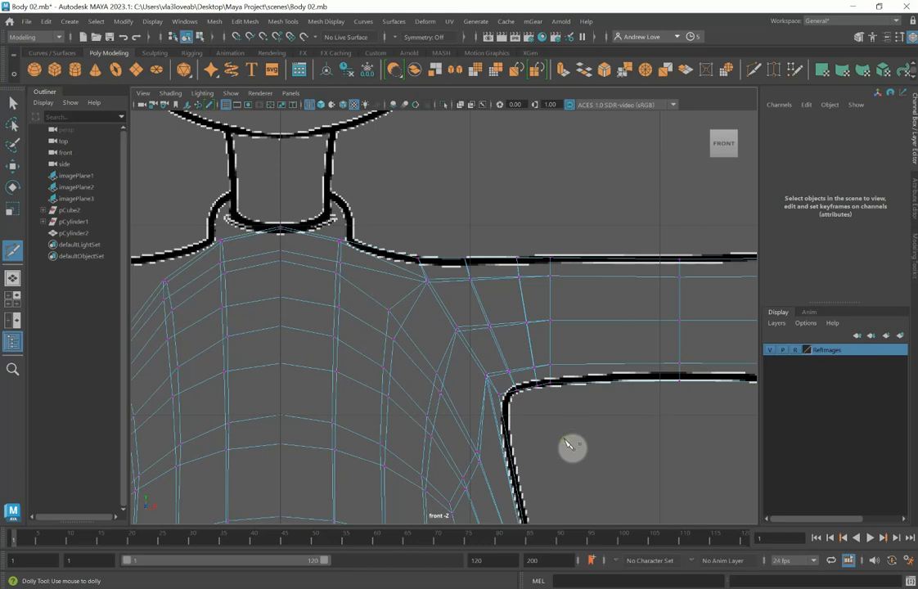
alt+middle_drag(571, 445, 506, 321)
scroll(503, 324, up, 6)
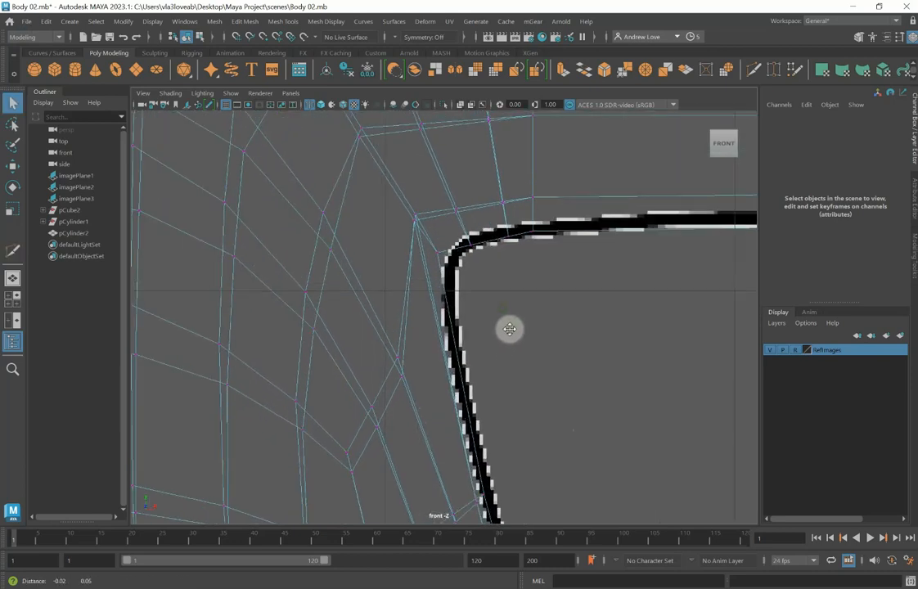
right_drag(441, 258, 377, 268)
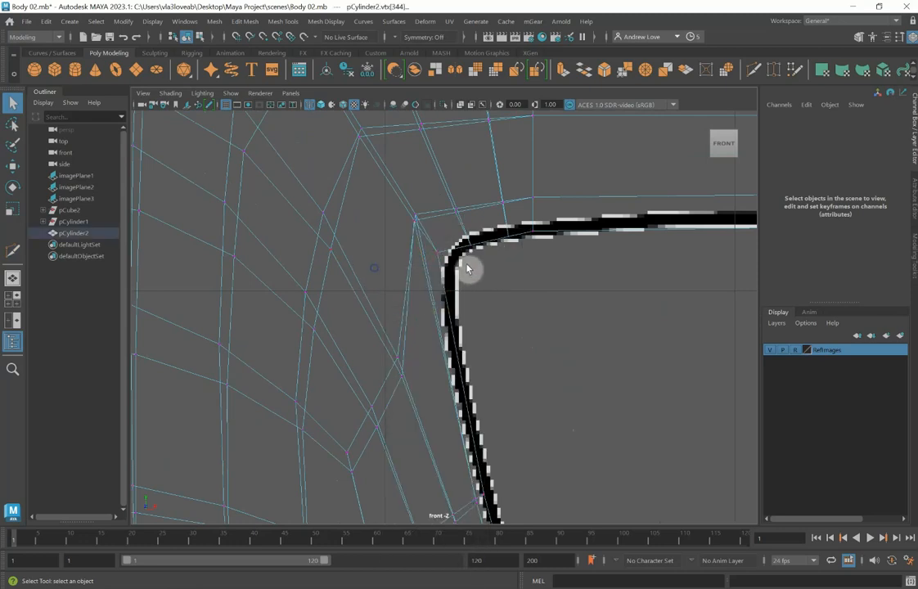
click(441, 256)
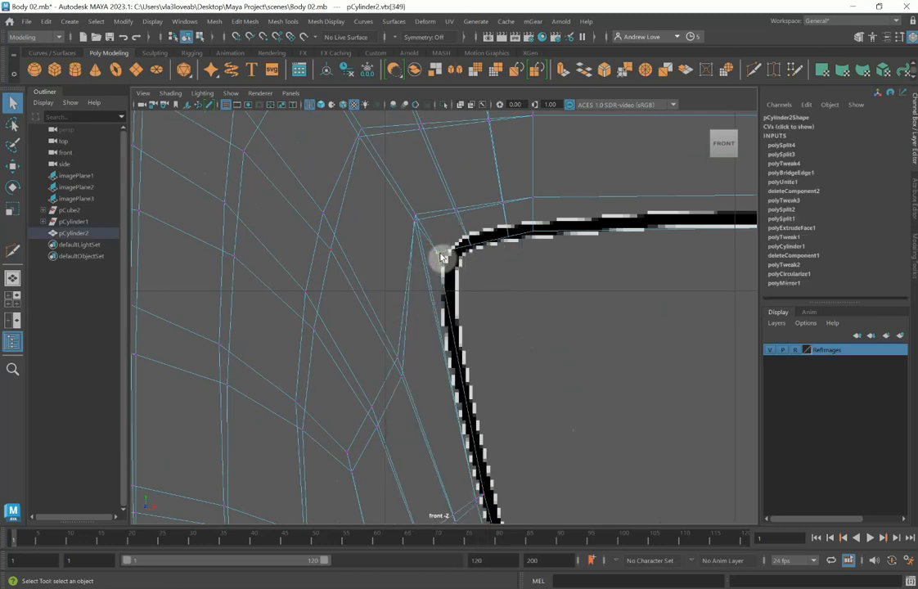
key(w)
drag(436, 263, 448, 293)
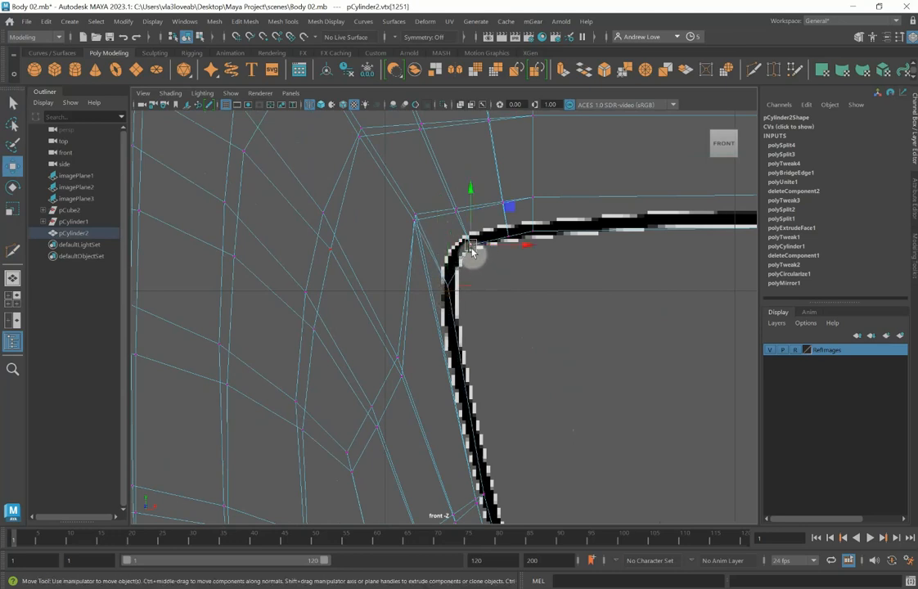
- Adjust the lower vertices of the two new sleeve edge loops to follow the armpit curve in the front reference
drag(472, 252, 540, 234)
drag(491, 196, 514, 213)
drag(507, 204, 504, 204)
drag(440, 203, 458, 214)
- Return the combined body mesh to object mode and delete its construction history
key(a)
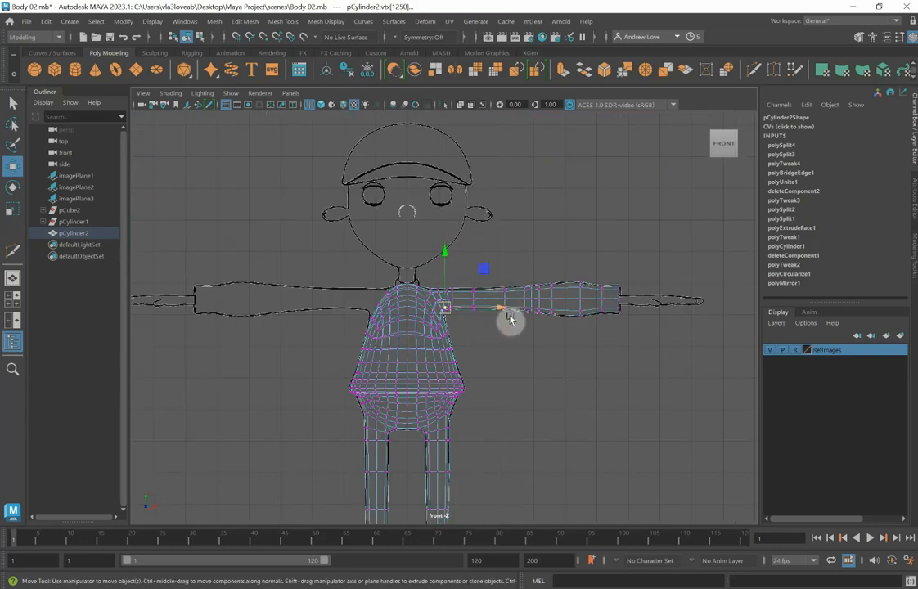
key(space)
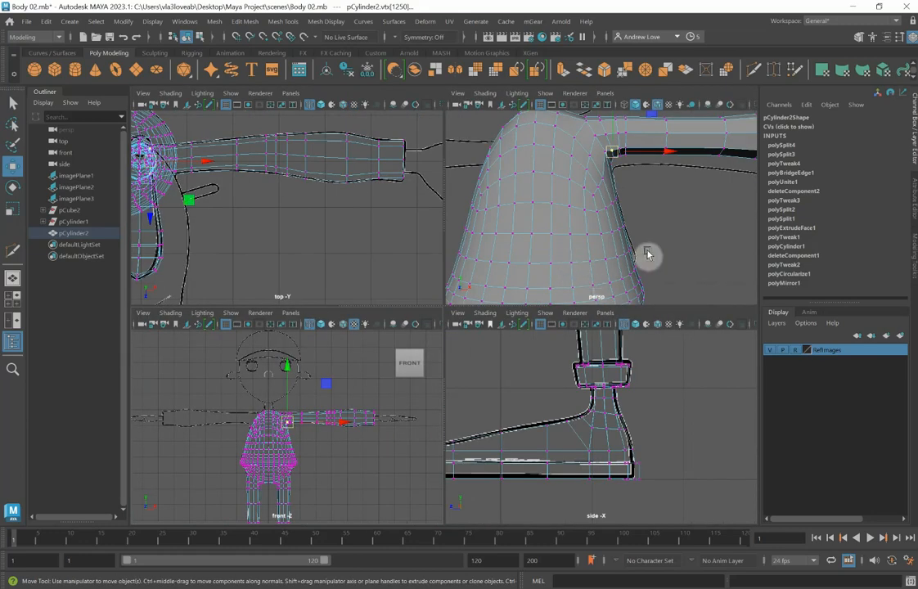
alt+drag(647, 254, 586, 242)
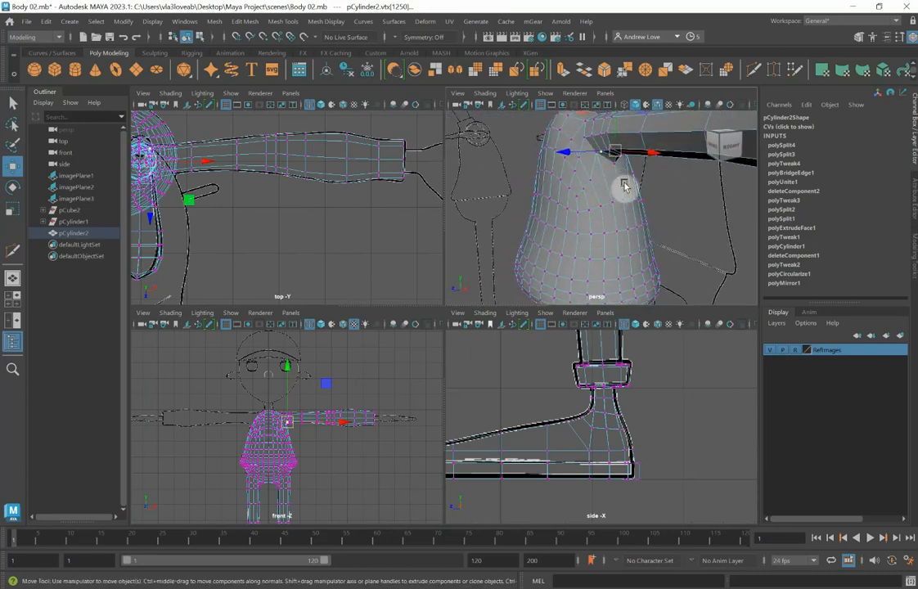
right_drag(589, 199, 633, 181)
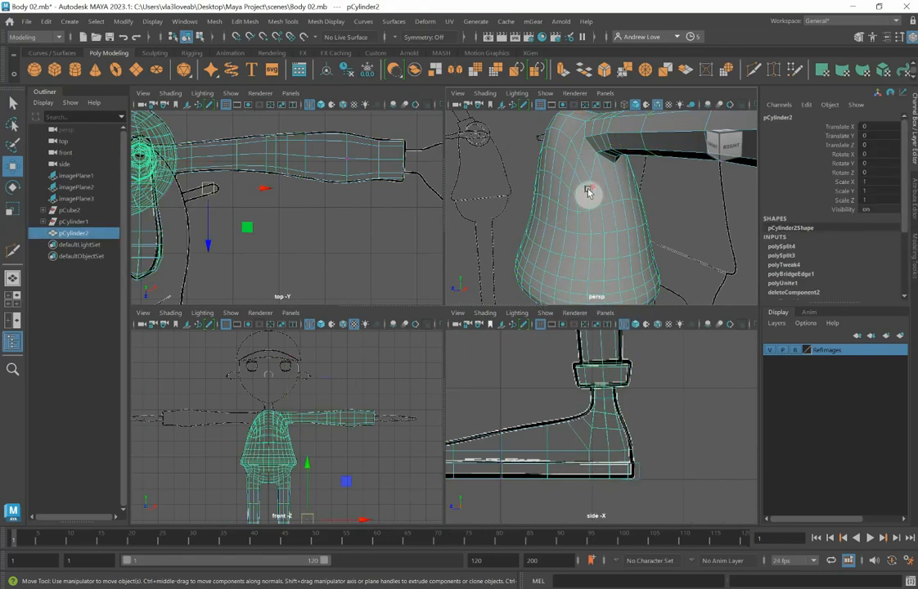
scroll(587, 192, down, 5)
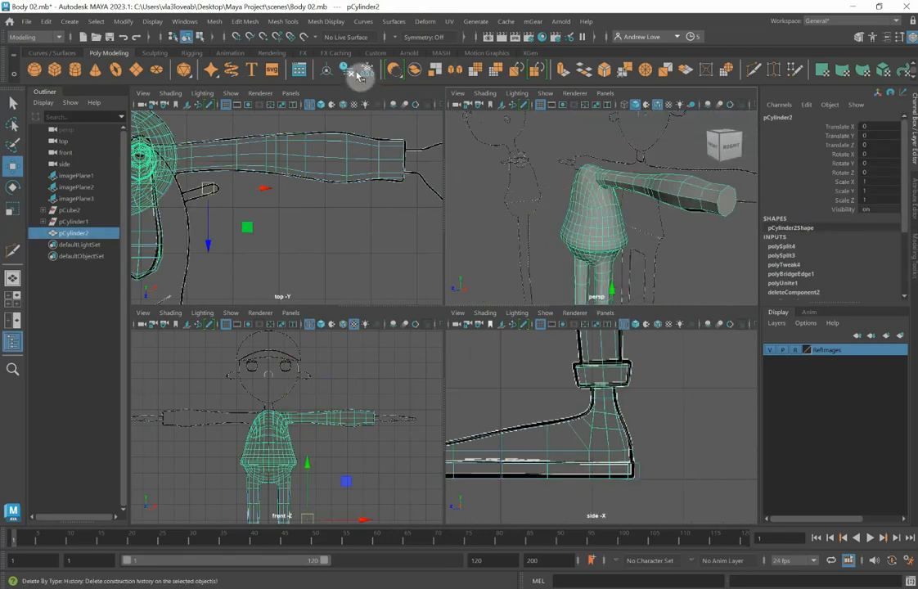
click(326, 70)
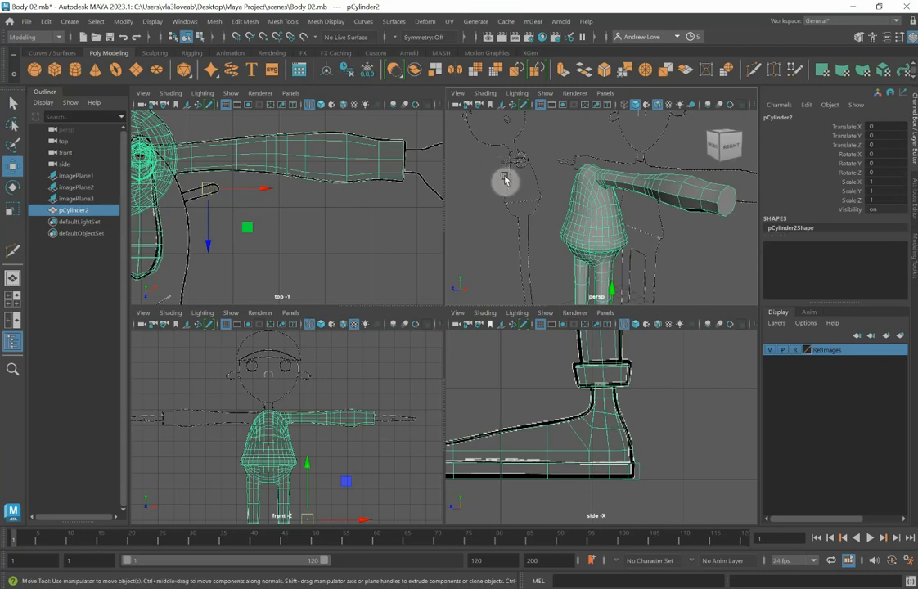
- Turn on the smooth mesh preview for the body and inspect the joined sleeve in the perspective view
key(3)
key(space)
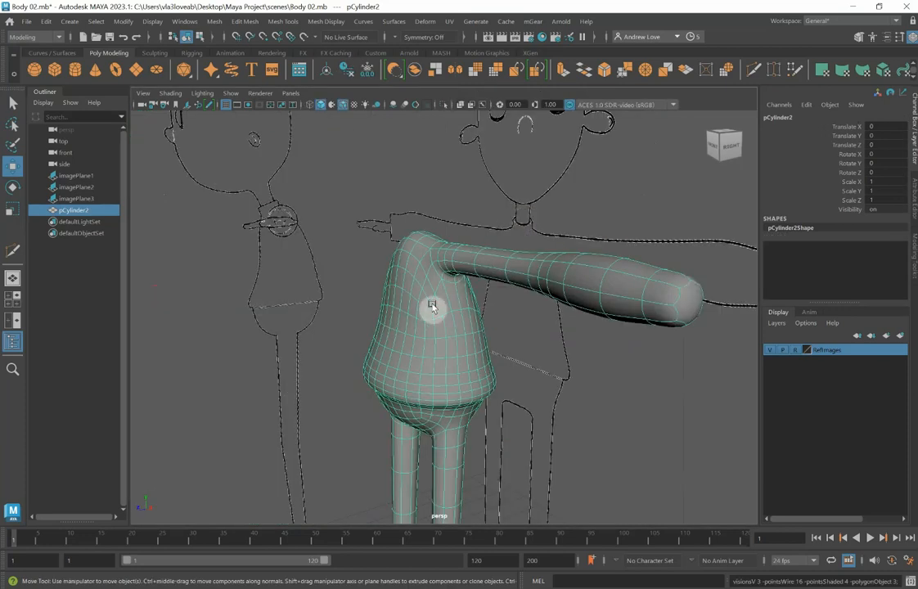
alt+drag(338, 322, 373, 284)
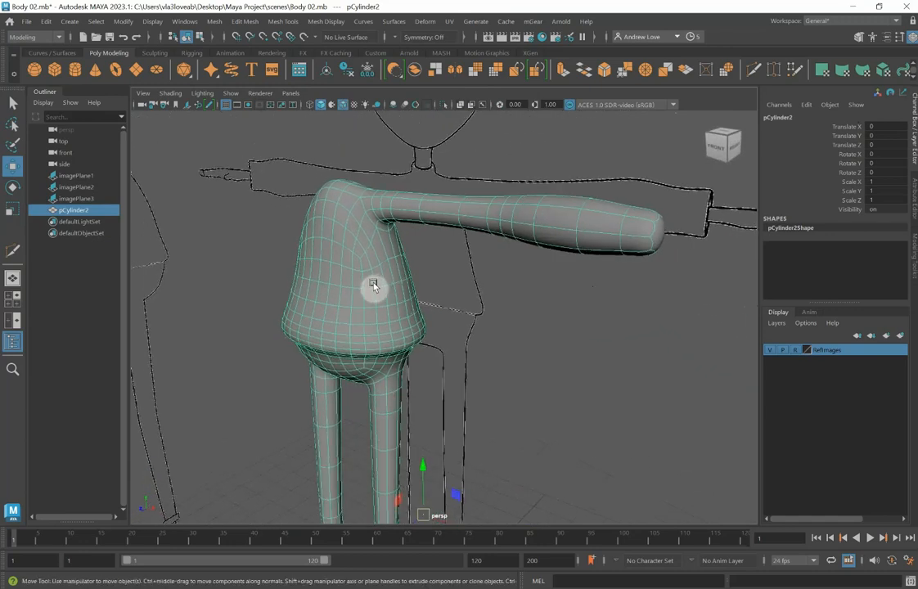